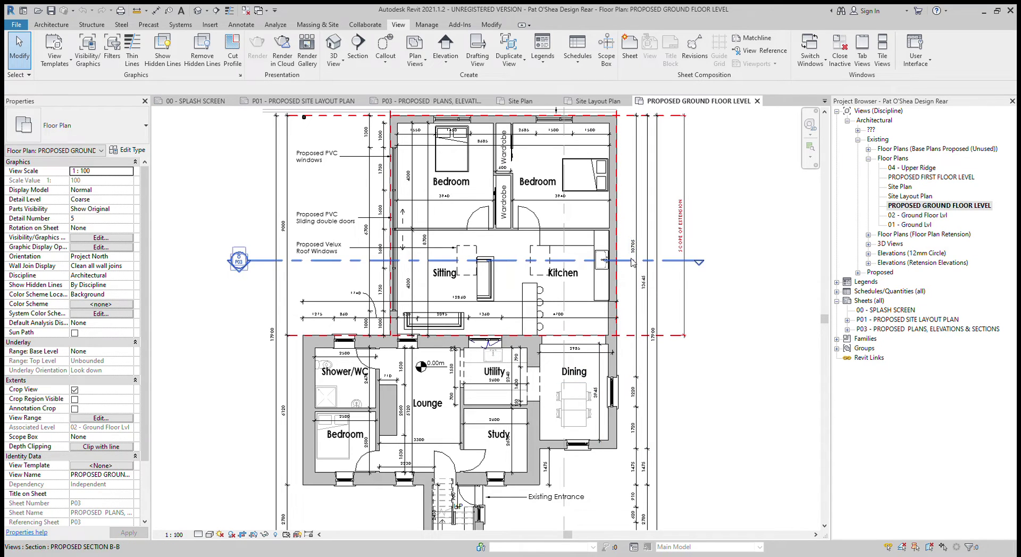
Step: Start a new elevation and set its marker type to RoomElevationExample
{"action": "middle_click_drag", "start_coordinate": [640, 254], "coordinate": [656, 280]}
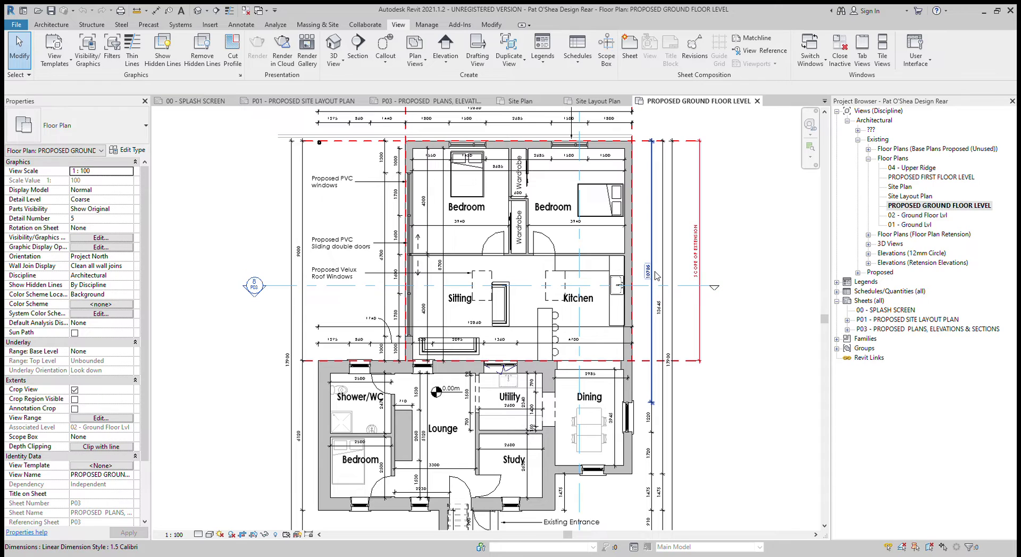
{"action": "middle_click_drag", "start_coordinate": [600, 202], "coordinate": [587, 225]}
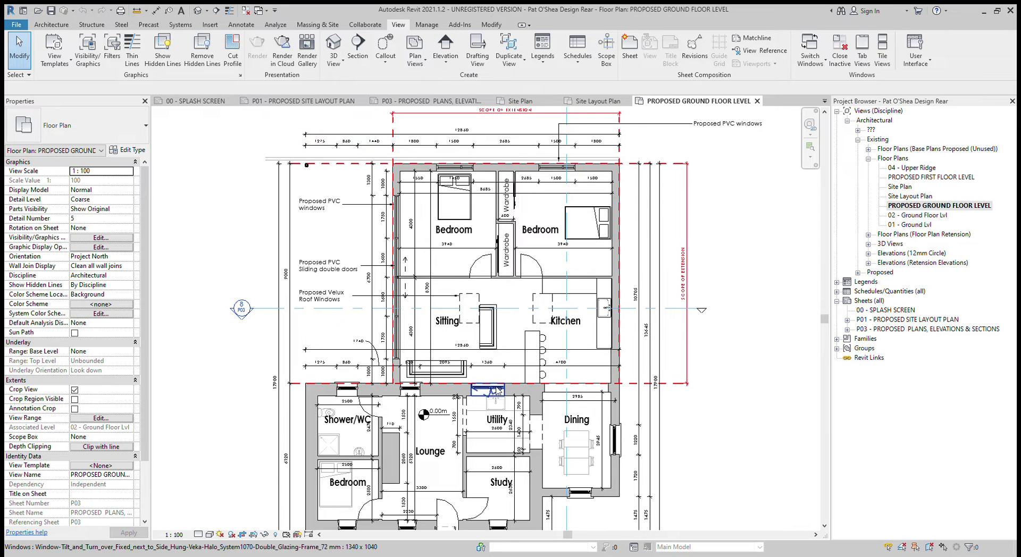
{"action": "middle_click_drag", "start_coordinate": [541, 351], "coordinate": [538, 325]}
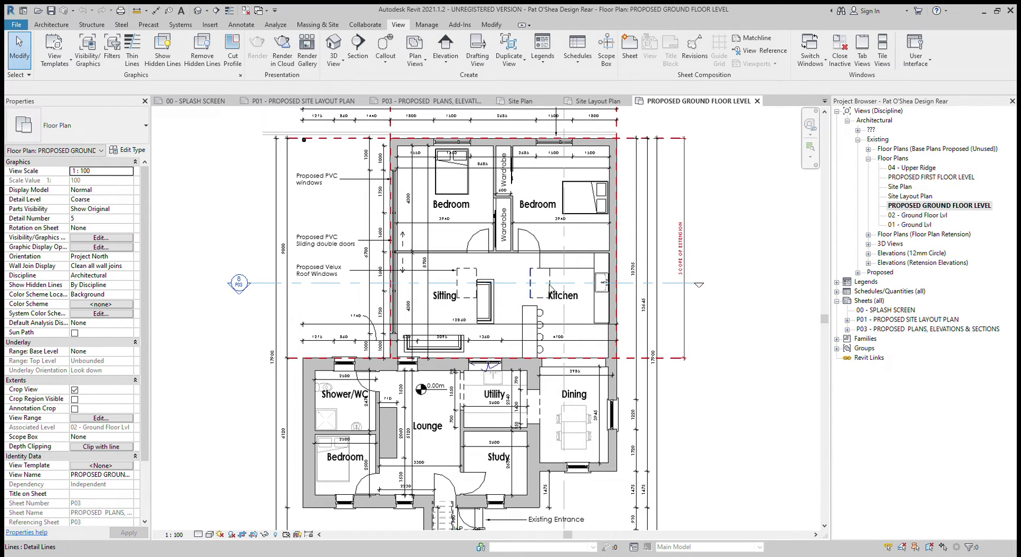
{"action": "scroll", "coordinate": [532, 297], "scroll_direction": "down", "scroll_amount": 2}
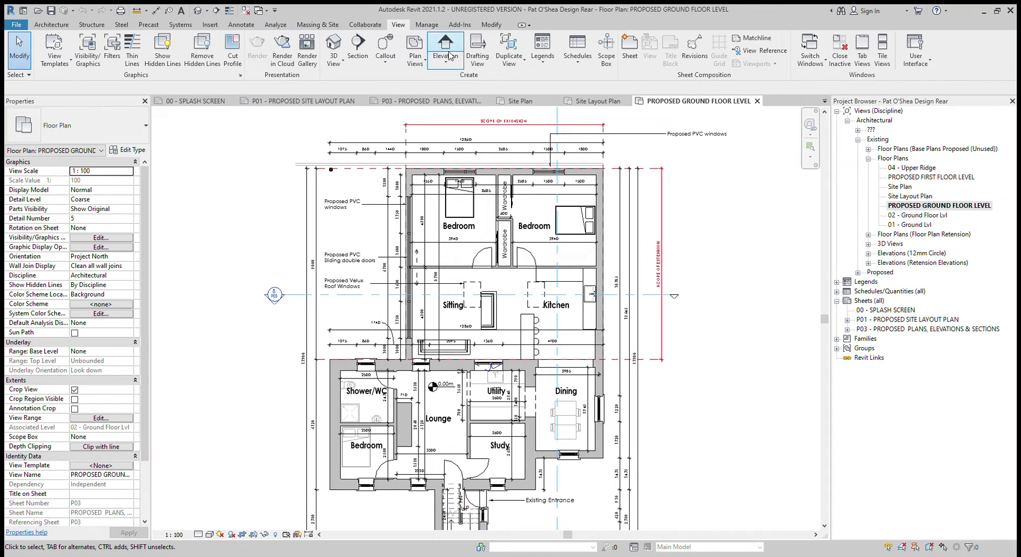
{"action": "left_click", "coordinate": [451, 68]}
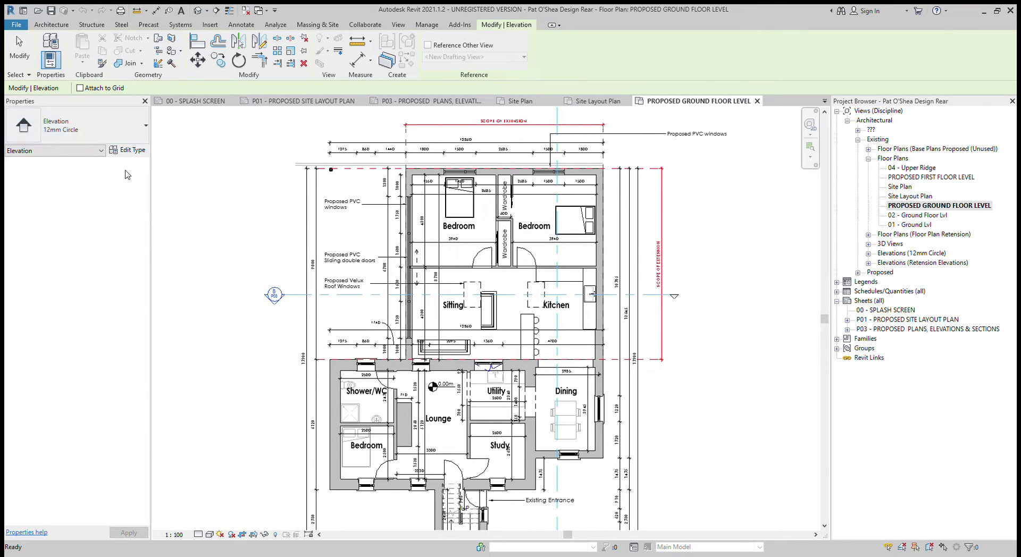
{"action": "left_click", "coordinate": [128, 151]}
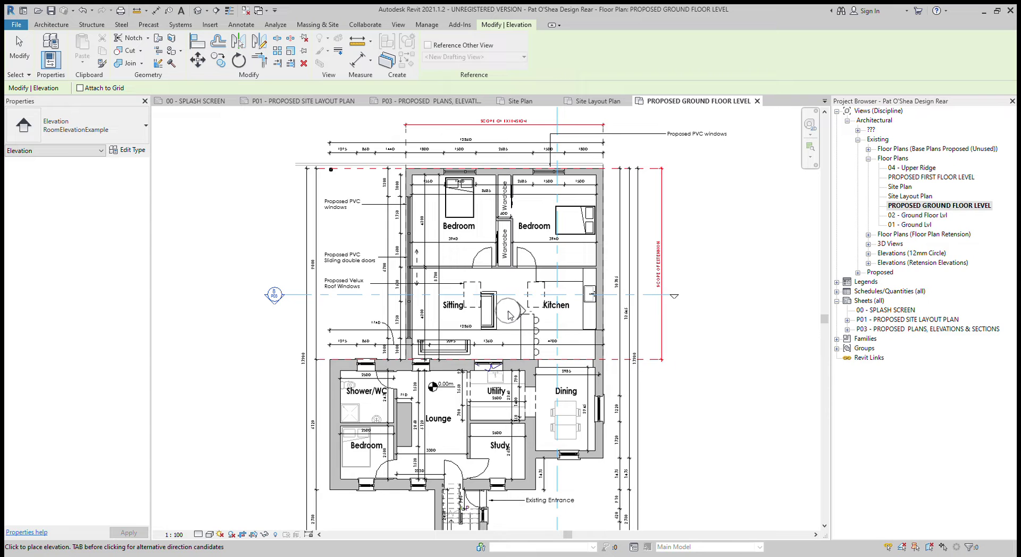
Step: Place the marker facing the kitchen and add views facing up, left and down
{"action": "left_click", "coordinate": [509, 313]}
{"action": "key", "text": "Escape"}
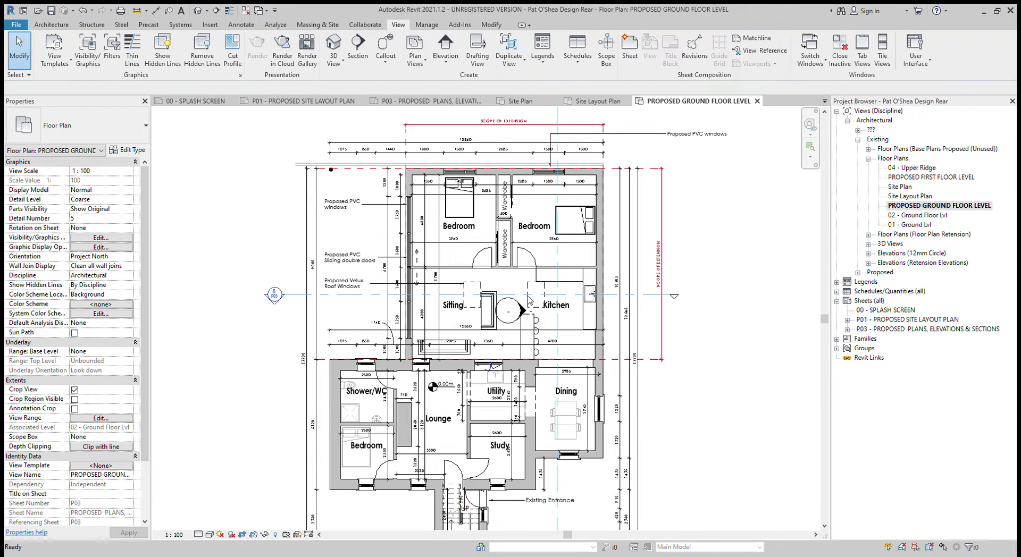
{"action": "scroll", "coordinate": [515, 305], "scroll_direction": "up", "scroll_amount": 4}
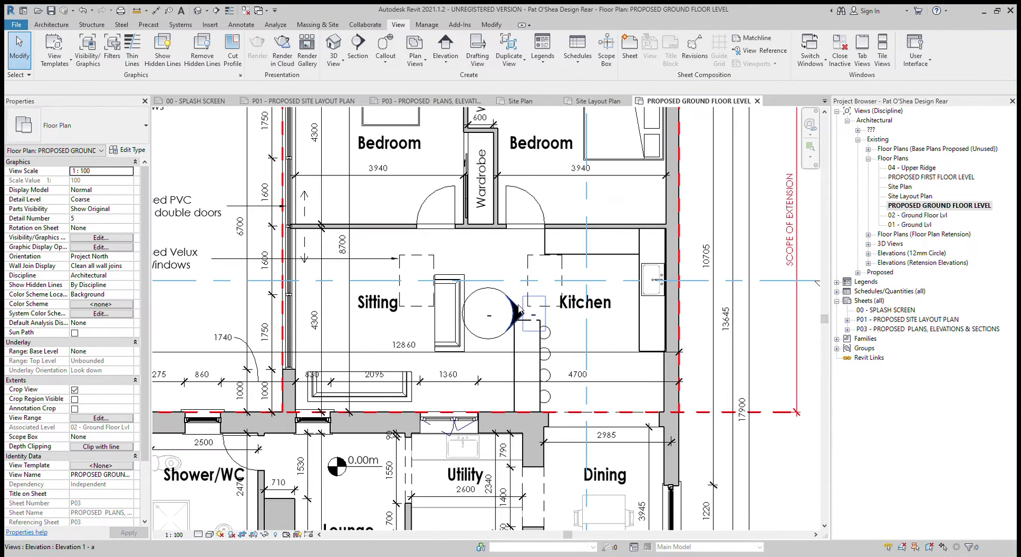
{"action": "left_click", "coordinate": [485, 294]}
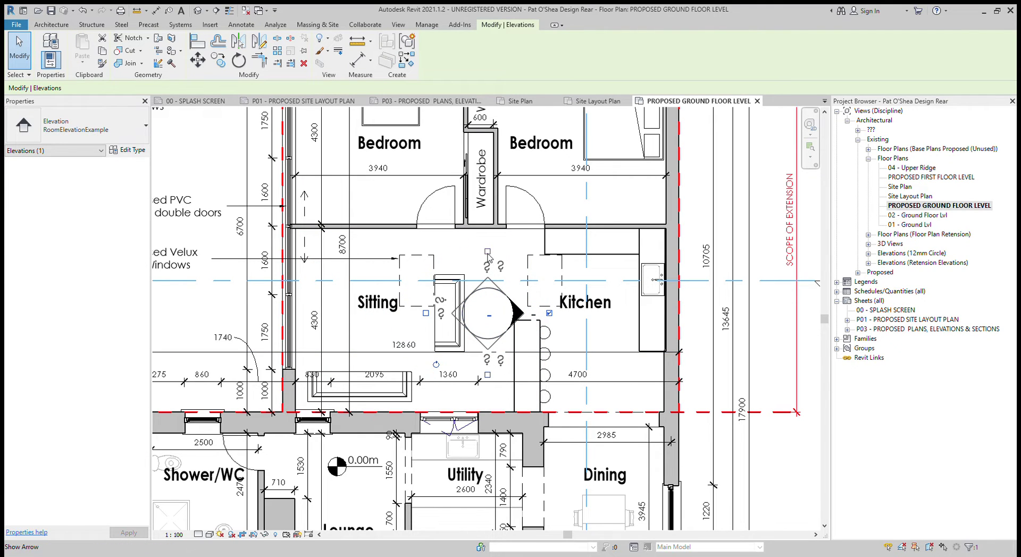
{"action": "left_click", "coordinate": [487, 252]}
{"action": "left_click", "coordinate": [426, 313]}
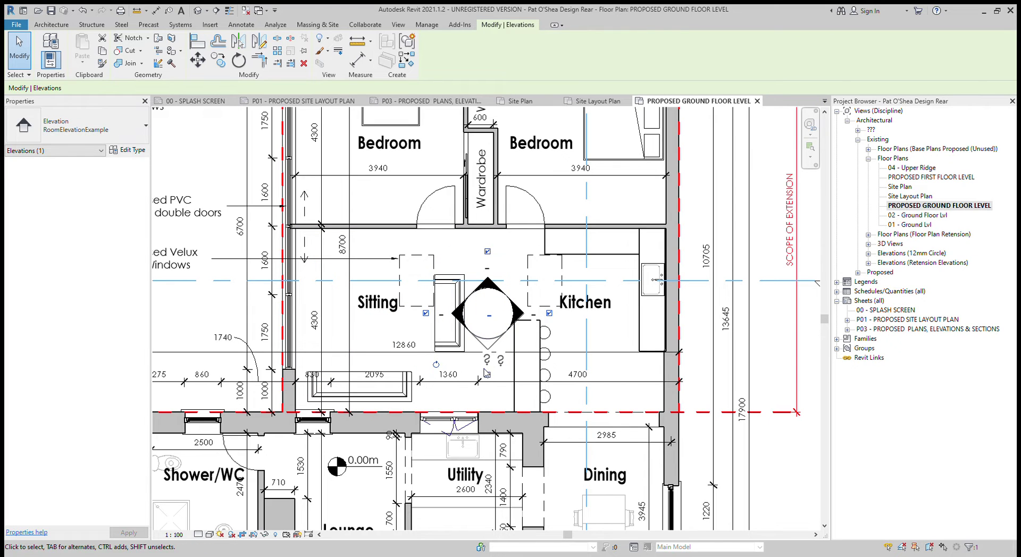
{"action": "left_click", "coordinate": [487, 375]}
Step: Select the marker and its kitchen-facing Elevation 1 - a arrow
{"action": "key", "text": "Escape"}
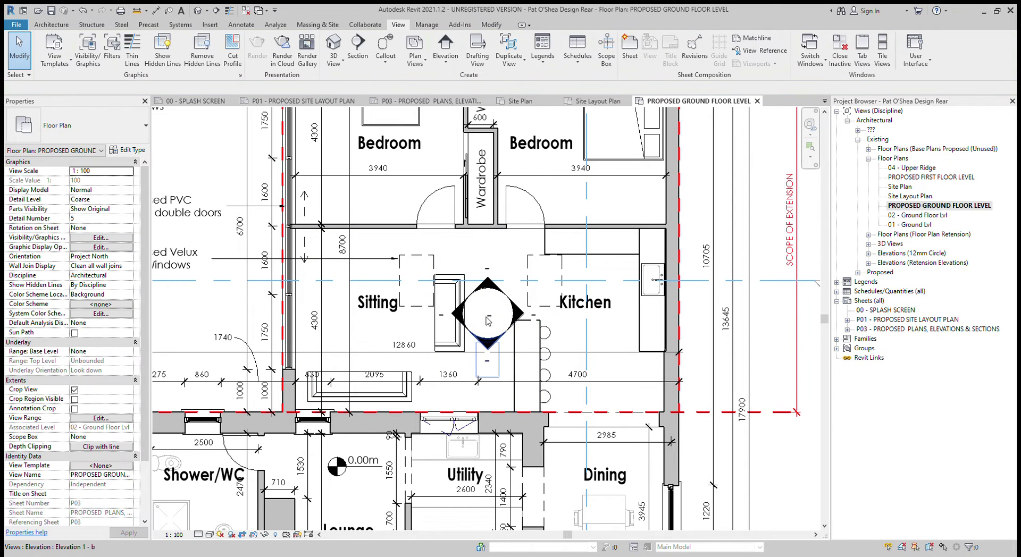
{"action": "left_click", "coordinate": [459, 314]}
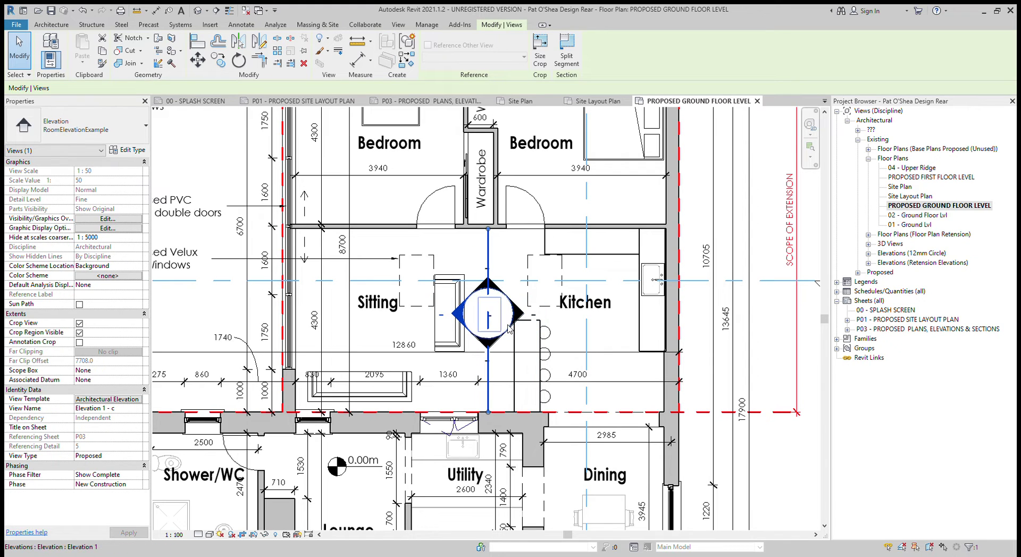
{"action": "left_click", "coordinate": [509, 308]}
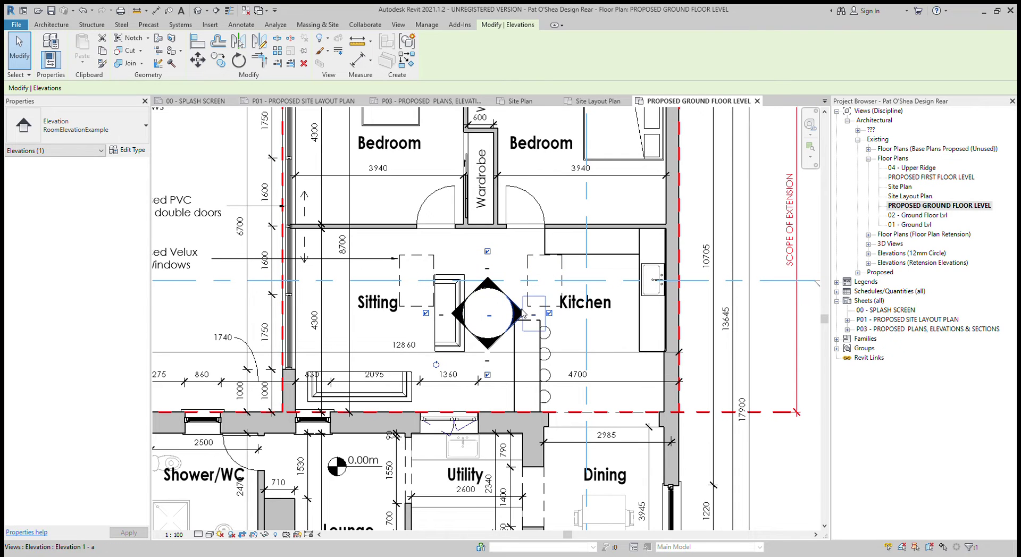
{"action": "left_click", "coordinate": [517, 312]}
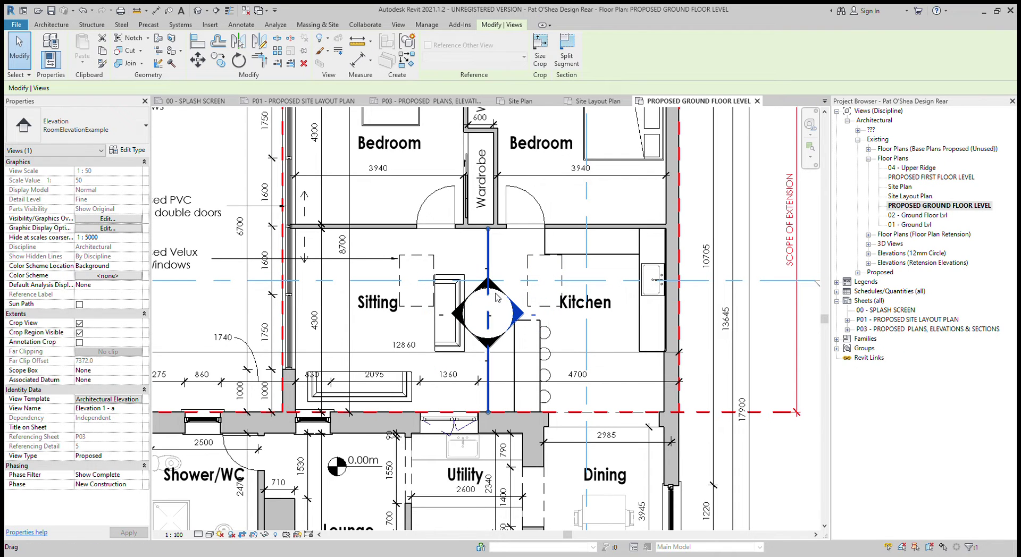
Step: Turn off Crop View for the ground floor plan
{"action": "scroll", "coordinate": [690, 308], "scroll_direction": "down", "scroll_amount": 2}
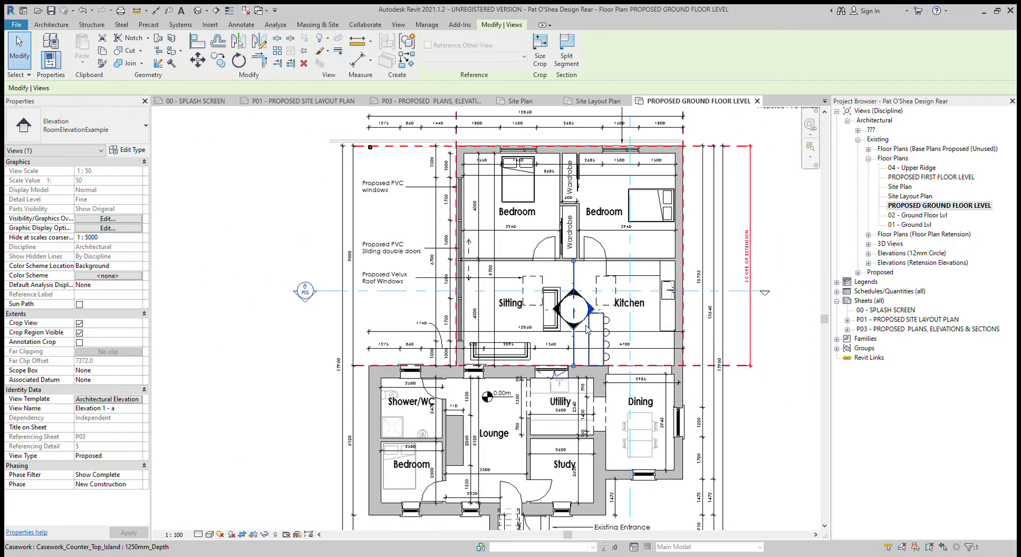
{"action": "key", "text": "Escape"}
{"action": "left_click", "coordinate": [592, 311]}
{"action": "scroll", "coordinate": [609, 305], "scroll_direction": "down", "scroll_amount": 2}
{"action": "scroll", "coordinate": [373, 319], "scroll_direction": "up", "scroll_amount": 2}
{"action": "left_click", "coordinate": [180, 375]}
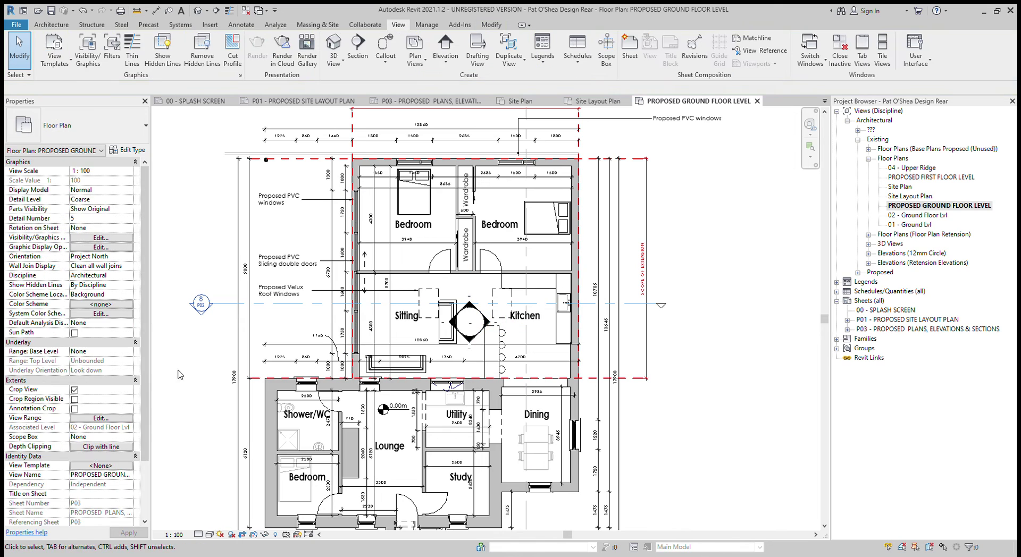
{"action": "left_click", "coordinate": [75, 390]}
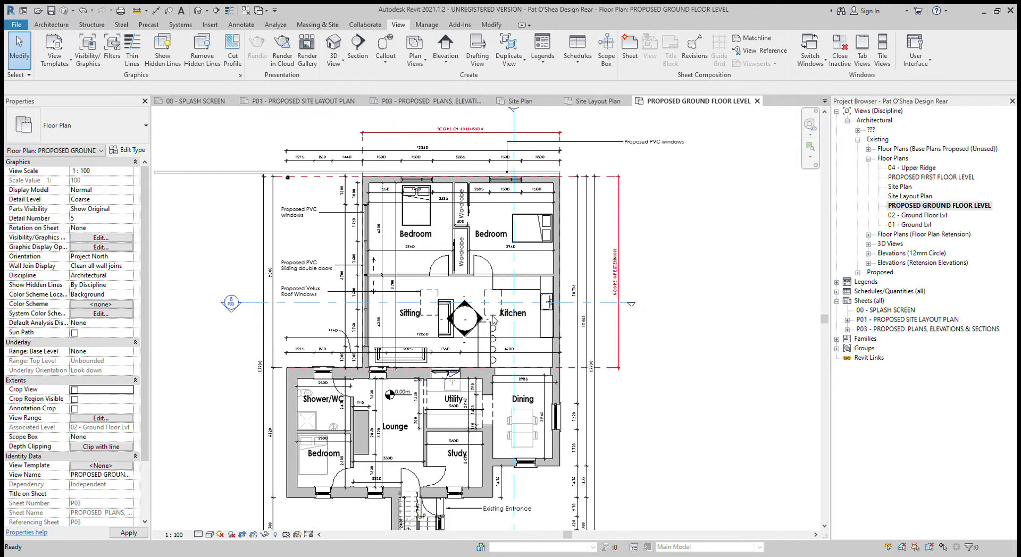
Step: Reselect the marker arrows, ending on the kitchen-facing Elevation 1 - a
{"action": "scroll", "coordinate": [481, 319], "scroll_direction": "up", "scroll_amount": 2}
{"action": "left_click", "coordinate": [477, 319]}
{"action": "scroll", "coordinate": [477, 319], "scroll_direction": "down", "scroll_amount": 3}
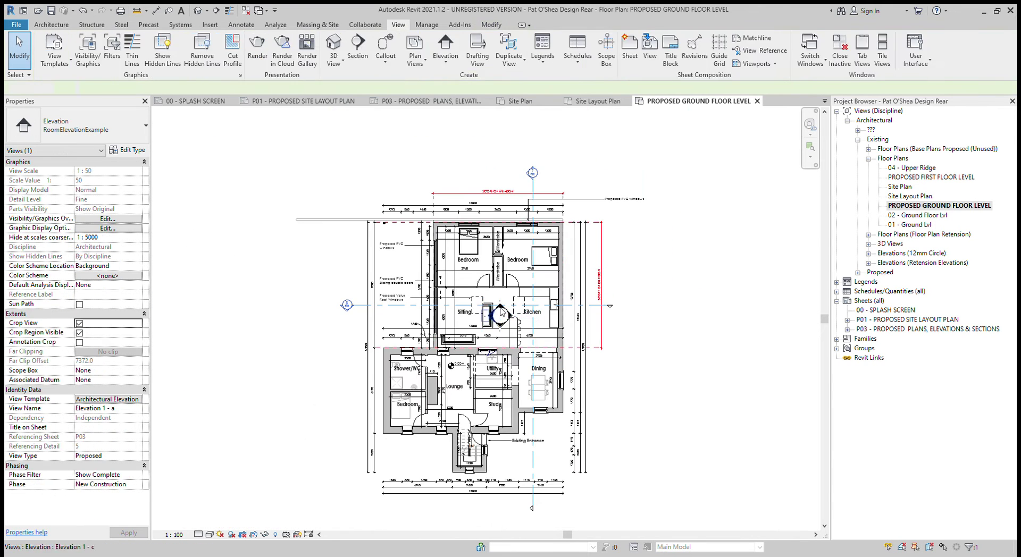
{"action": "scroll", "coordinate": [482, 330], "scroll_direction": "up", "scroll_amount": 4}
{"action": "key", "text": "Escape"}
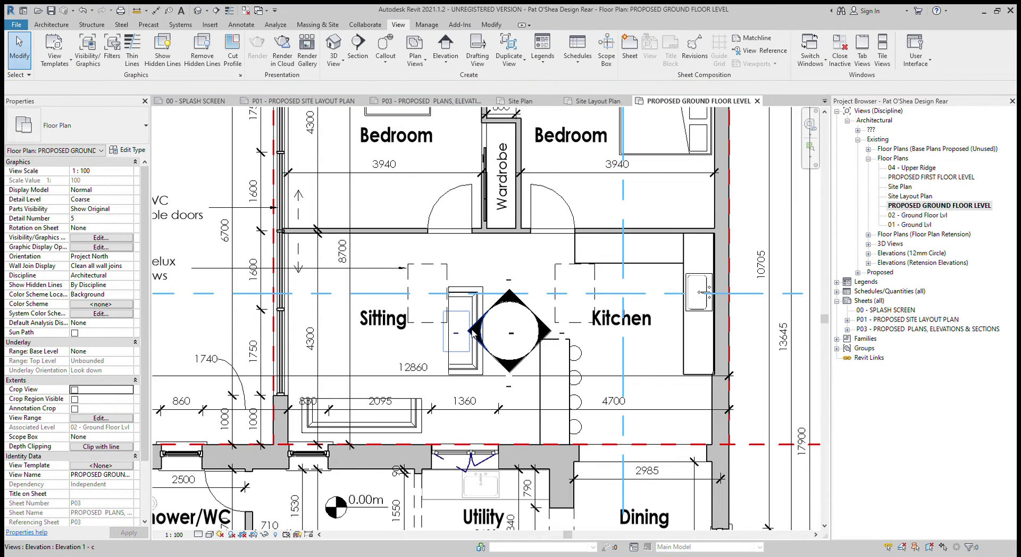
{"action": "left_click", "coordinate": [474, 333]}
{"action": "scroll", "coordinate": [475, 333], "scroll_direction": "down", "scroll_amount": 2}
{"action": "key", "text": "Escape"}
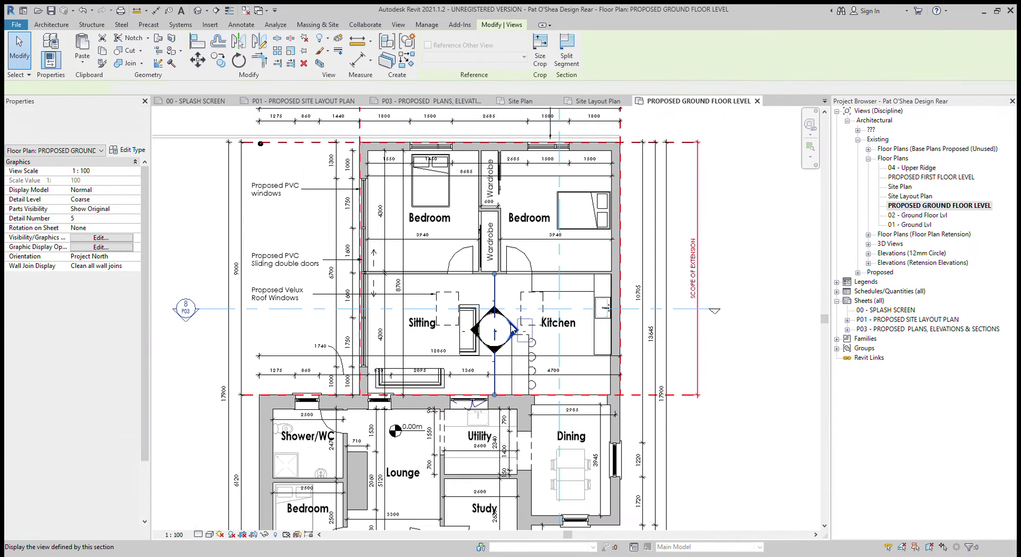
{"action": "left_click", "coordinate": [515, 330]}
Step: Open Elevation 1 - a, turn on annotation crop and enlarge the crop up and sideways
{"action": "double_click", "coordinate": [515, 330]}
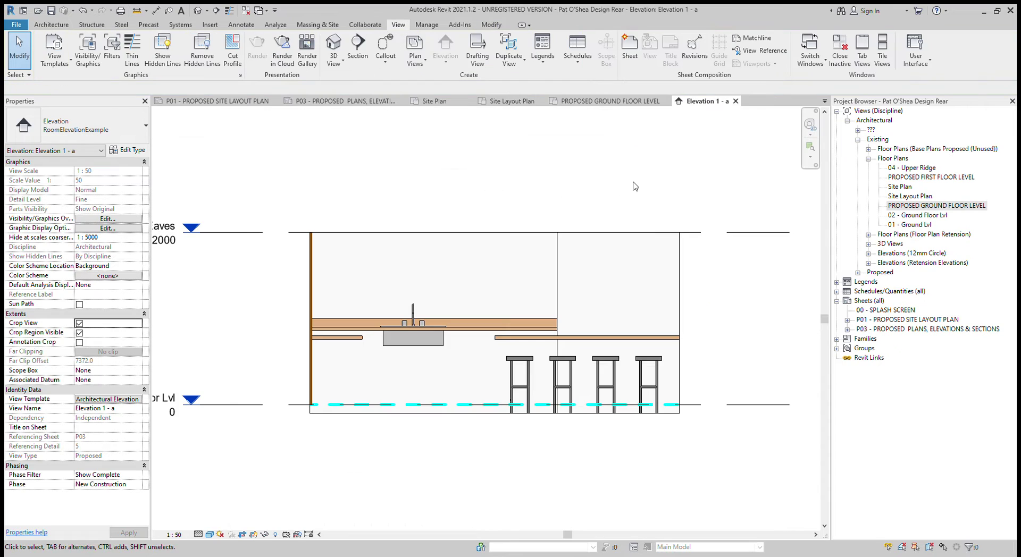
{"action": "scroll", "coordinate": [419, 299], "scroll_direction": "down", "scroll_amount": 4}
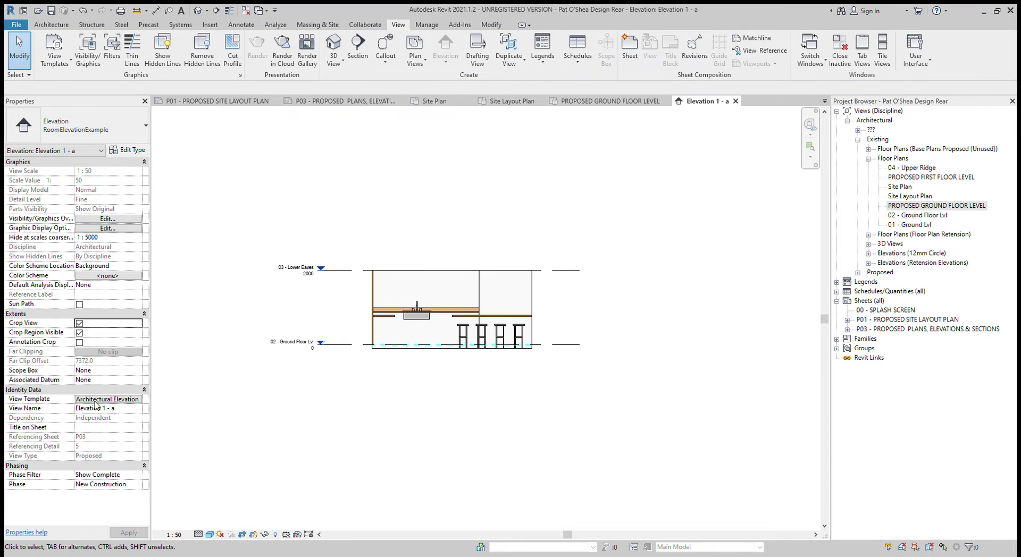
{"action": "left_click", "coordinate": [79, 342]}
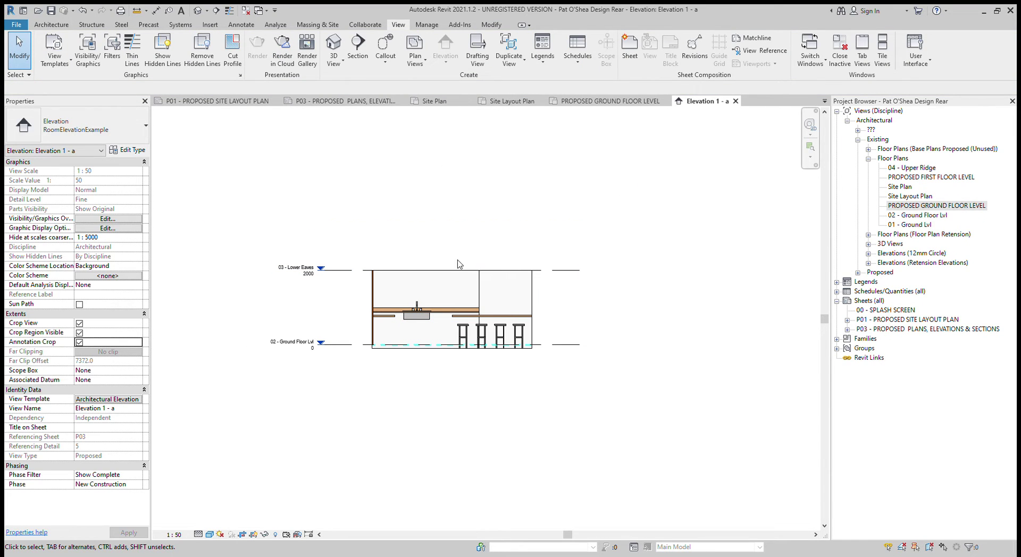
{"action": "left_click", "coordinate": [447, 269]}
{"action": "left_click_drag", "start_coordinate": [452, 269], "coordinate": [452, 150]}
{"action": "scroll", "coordinate": [534, 260], "scroll_direction": "up", "scroll_amount": 2}
{"action": "left_click_drag", "start_coordinate": [532, 248], "coordinate": [557, 248]}
{"action": "left_click_drag", "start_coordinate": [328, 262], "coordinate": [305, 255]}
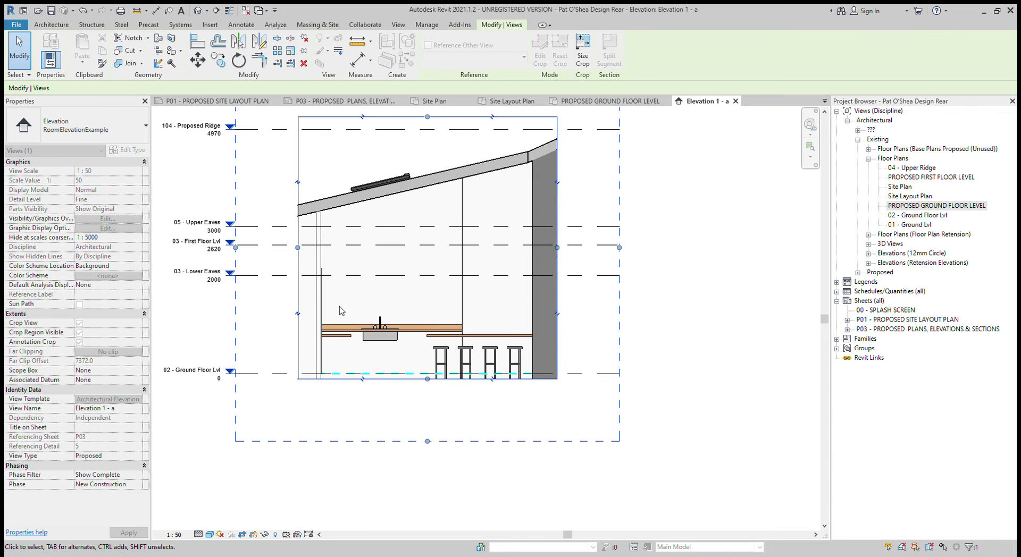
Step: Return to PROPOSED GROUND FLOOR LEVEL and inspect the 500mm wall below the kitchen
{"action": "left_click", "coordinate": [489, 239]}
{"action": "left_click", "coordinate": [533, 216]}
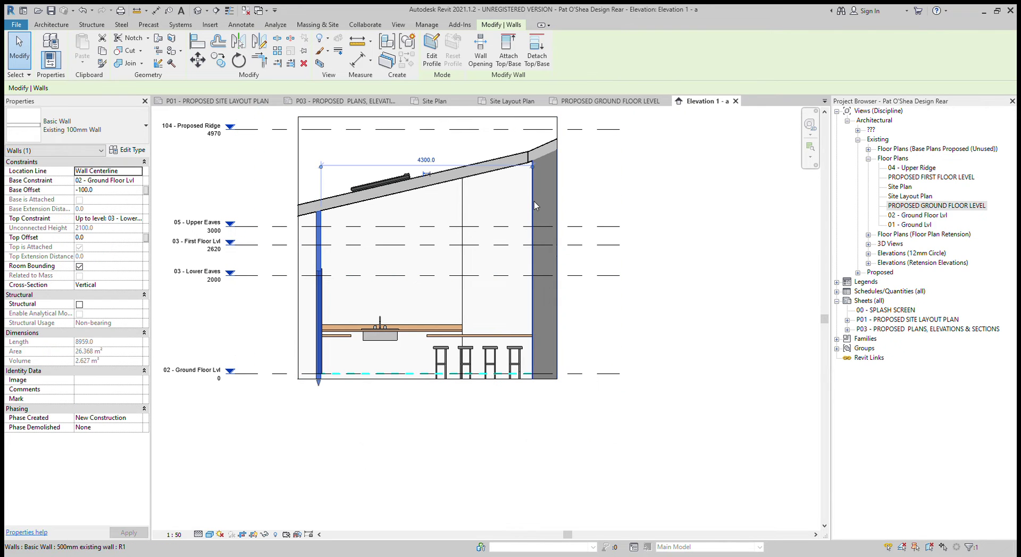
{"action": "left_click", "coordinate": [535, 206]}
{"action": "double_click", "coordinate": [937, 205]}
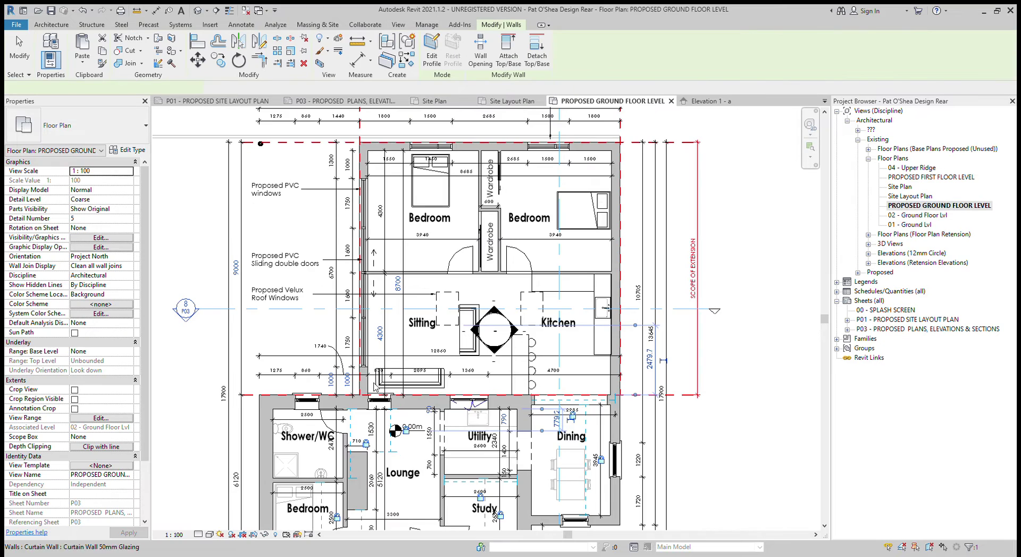
{"action": "scroll", "coordinate": [434, 411], "scroll_direction": "up", "scroll_amount": 4}
{"action": "left_click", "coordinate": [550, 398]}
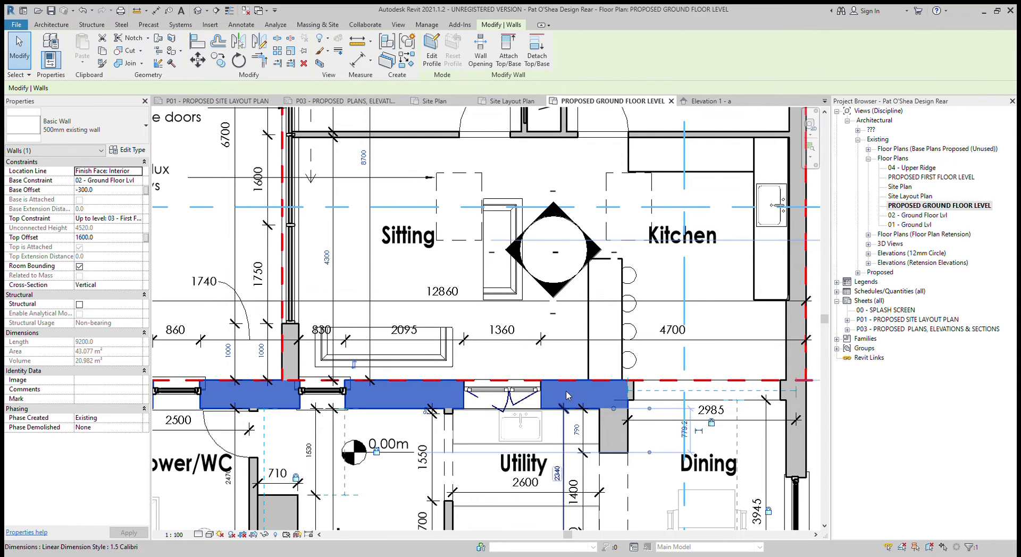
{"action": "scroll", "coordinate": [565, 352], "scroll_direction": "down", "scroll_amount": 2}
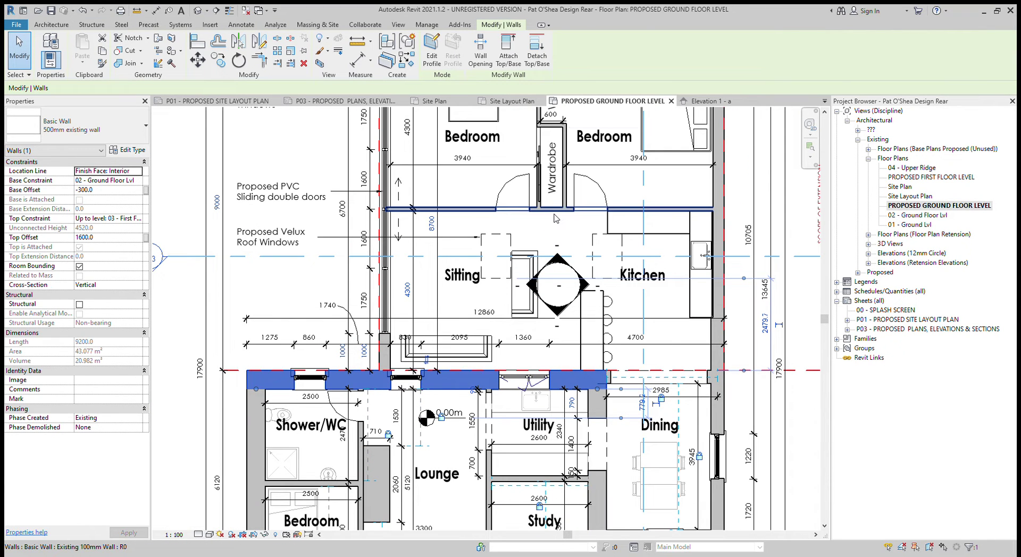
{"action": "key", "text": "Escape"}
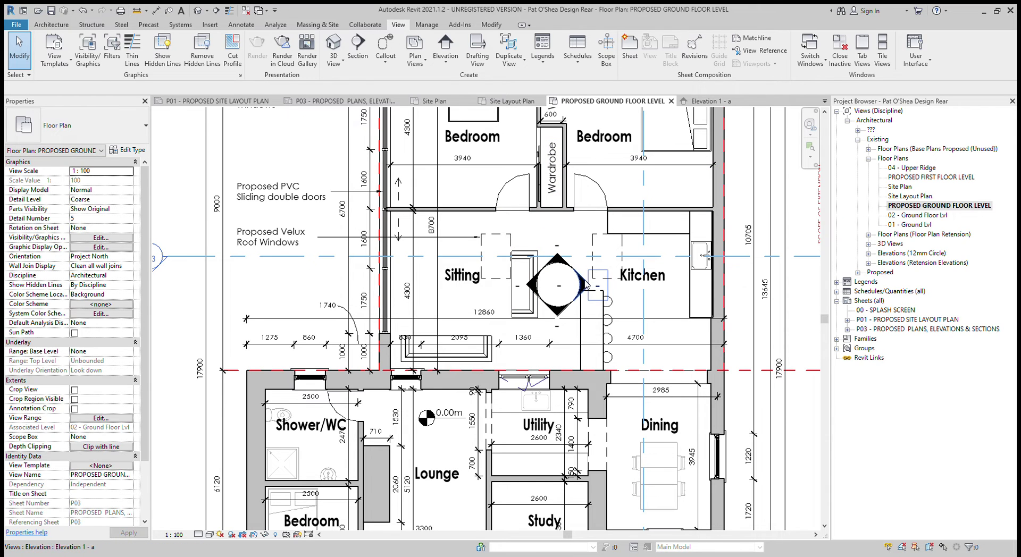
Step: Open Elevation 1 - a and crop it to hide the ridge level and include 01 - Ground Lvl
{"action": "double_click", "coordinate": [587, 286]}
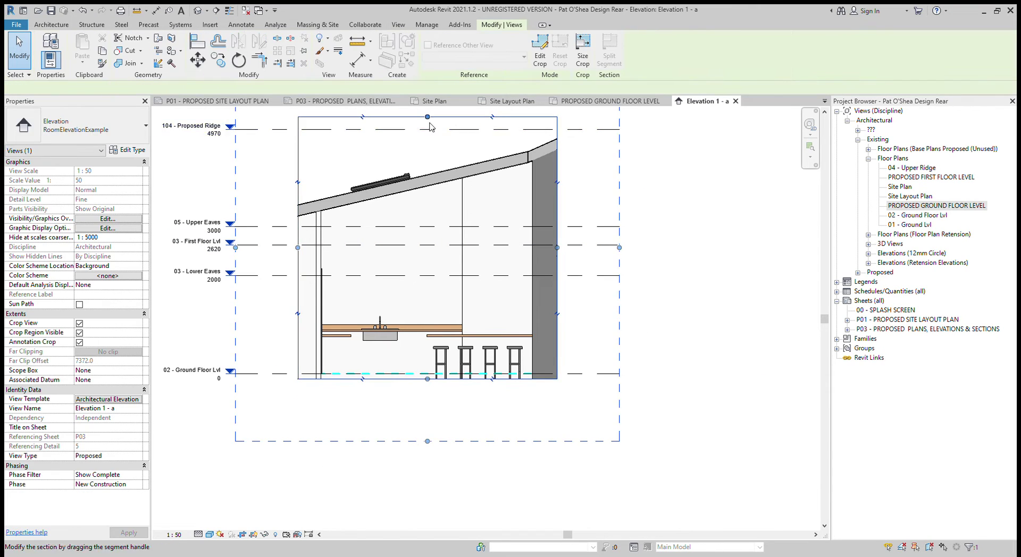
{"action": "left_click_drag", "start_coordinate": [430, 124], "coordinate": [432, 155]}
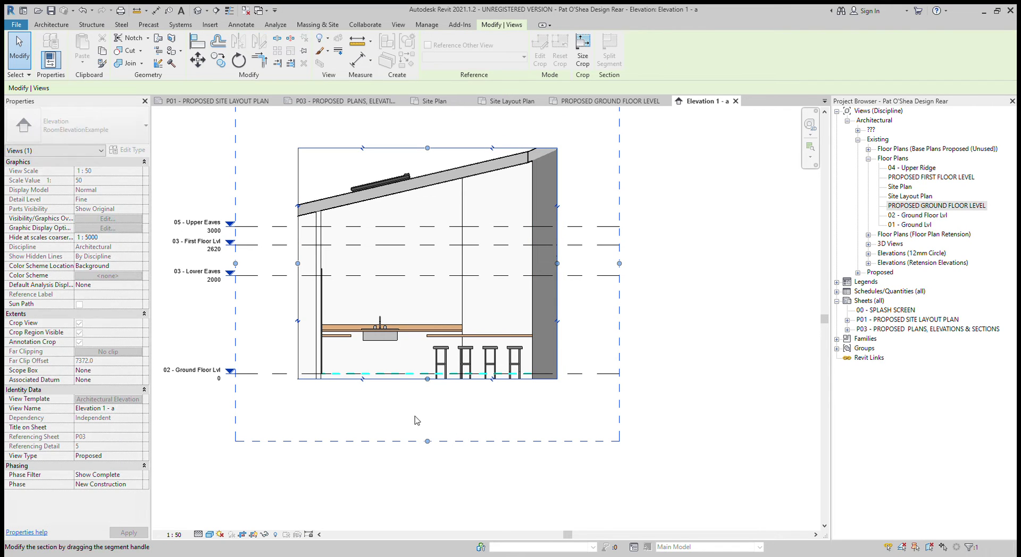
{"action": "left_click_drag", "start_coordinate": [429, 386], "coordinate": [429, 409]}
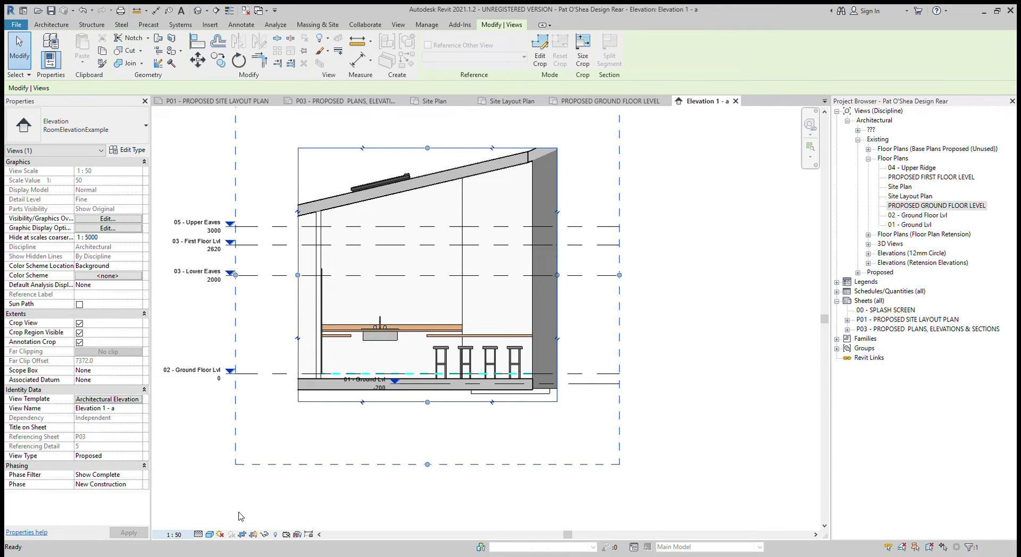
Step: Check the view name and the 01 - Ground Lvl level, then pan the elevation right
{"action": "left_click", "coordinate": [133, 408]}
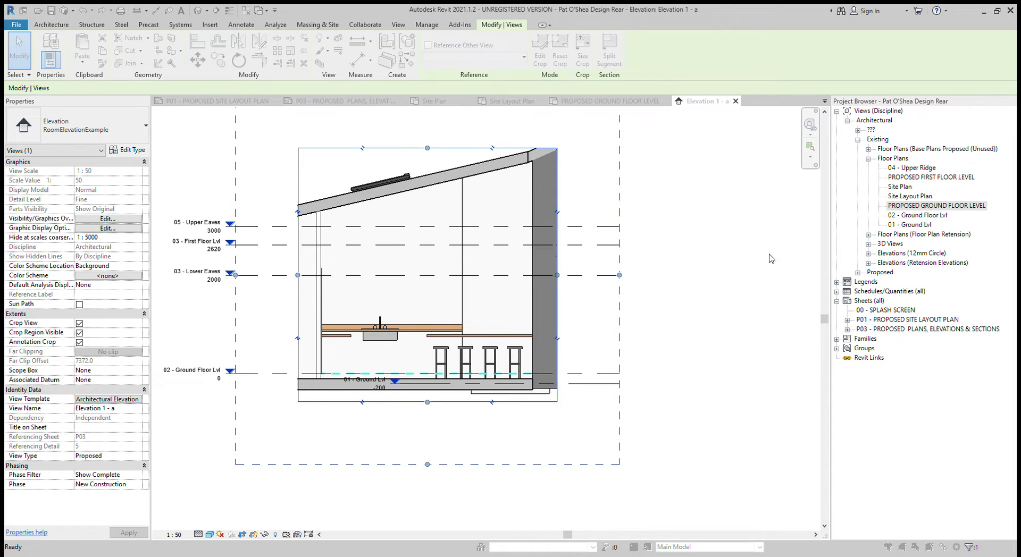
{"action": "left_click", "coordinate": [391, 389]}
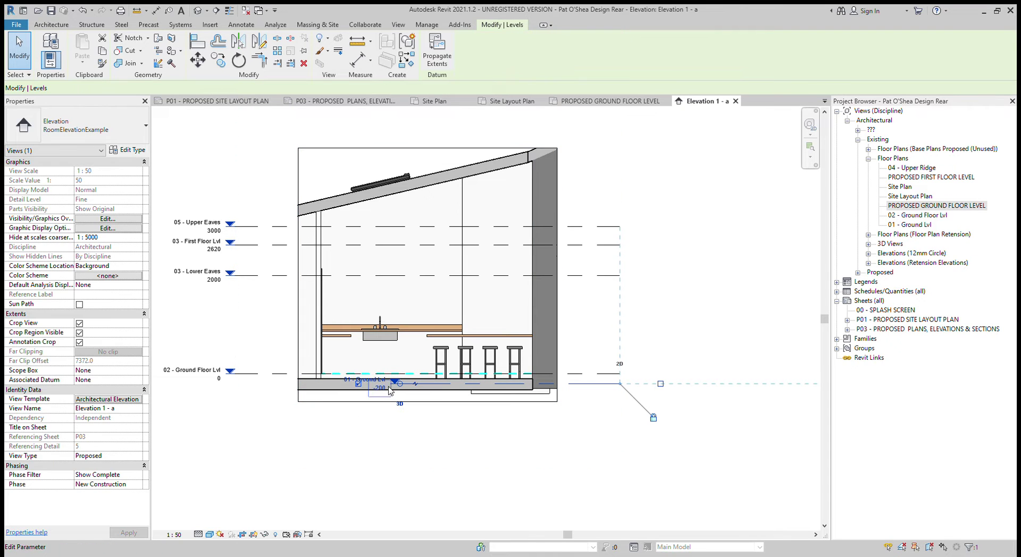
{"action": "left_click", "coordinate": [478, 448]}
{"action": "middle_click_drag", "start_coordinate": [436, 448], "coordinate": [461, 449]}
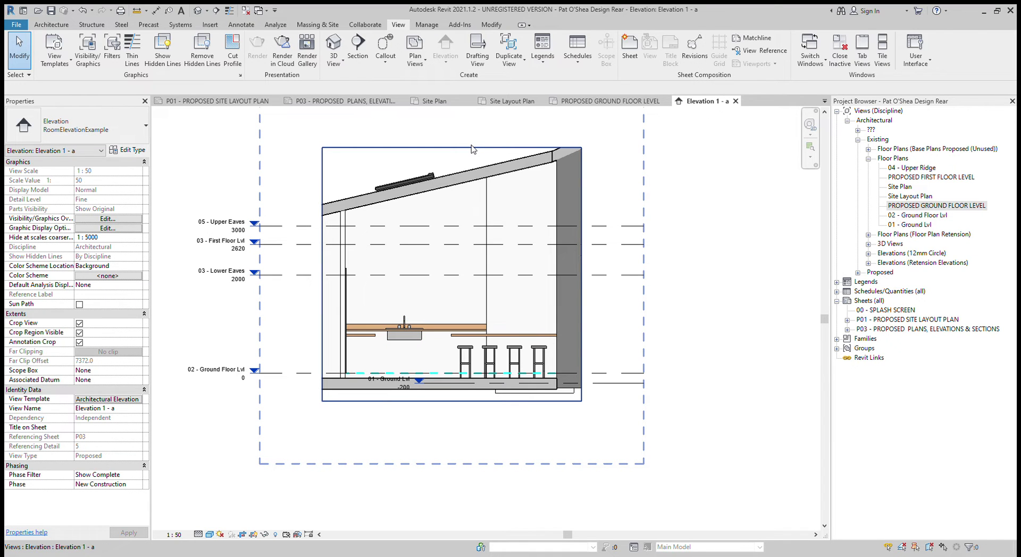
{"action": "scroll", "coordinate": [574, 156], "scroll_direction": "down", "scroll_amount": 1}
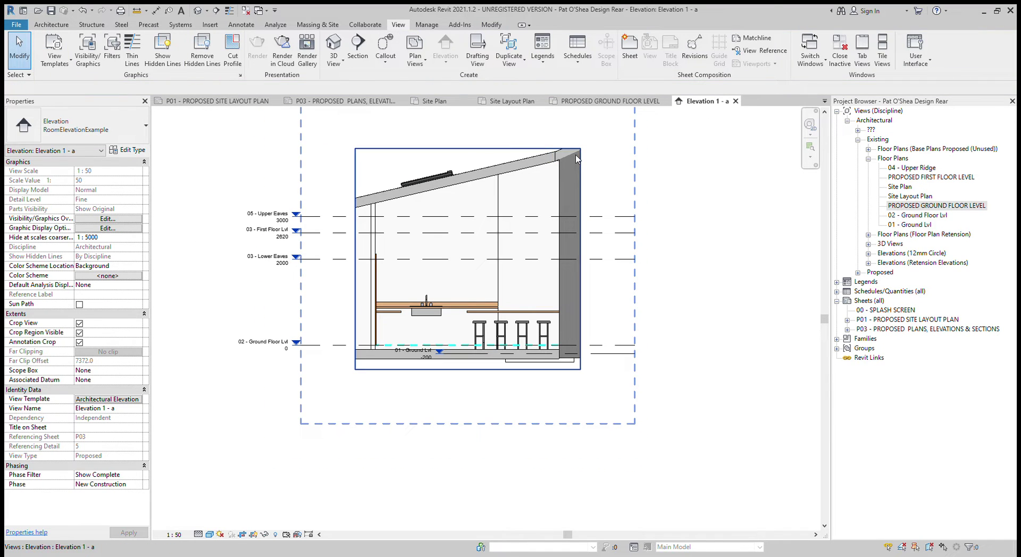
Step: Open Elevation 1 - c from the marker on the ground floor plan
{"action": "double_click", "coordinate": [927, 205]}
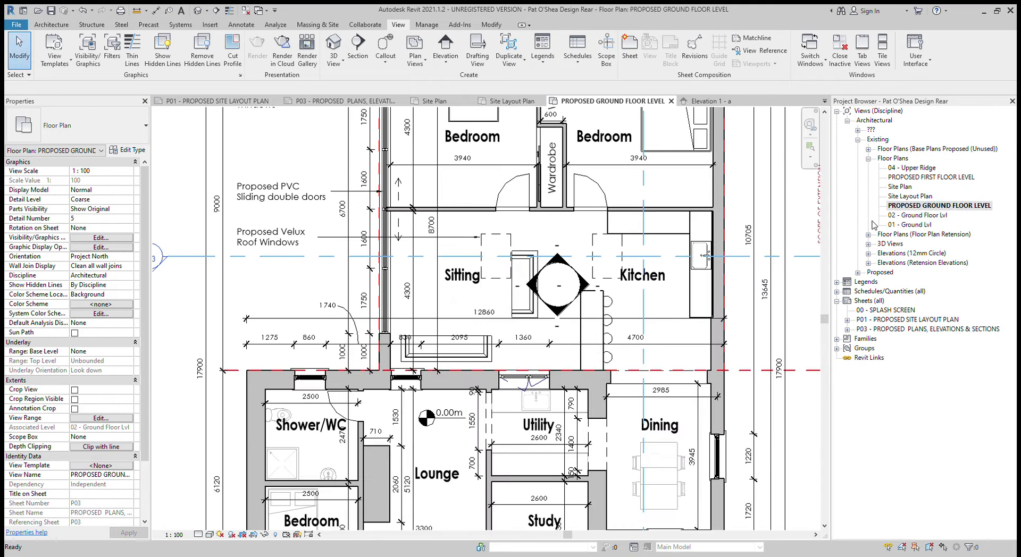
{"action": "left_click", "coordinate": [542, 288]}
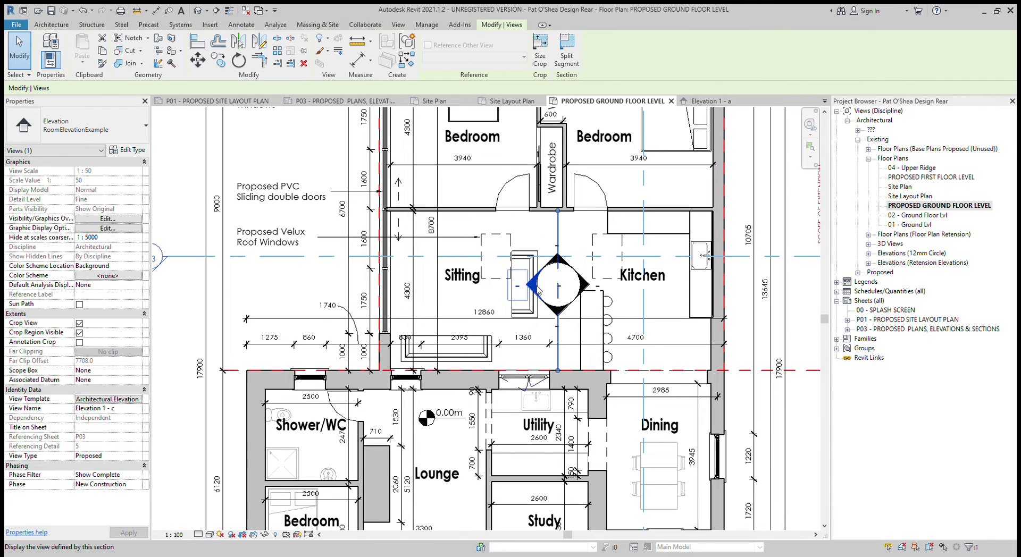
{"action": "double_click", "coordinate": [543, 288]}
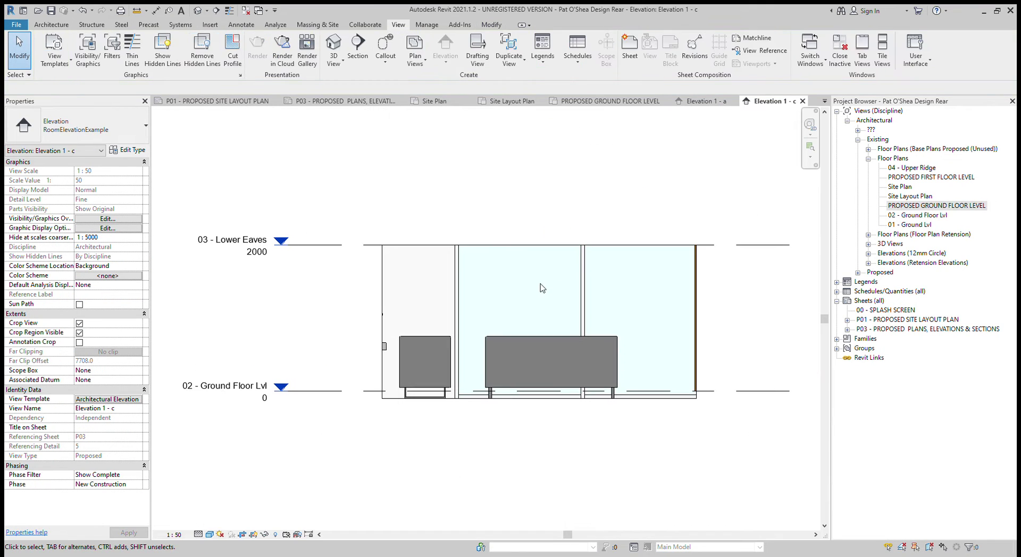
{"action": "scroll", "coordinate": [541, 287], "scroll_direction": "down", "scroll_amount": 3}
Step: Stretch the crop up to the sloped roof, down to 01 - Ground Lvl and slightly right
{"action": "left_click", "coordinate": [461, 280]}
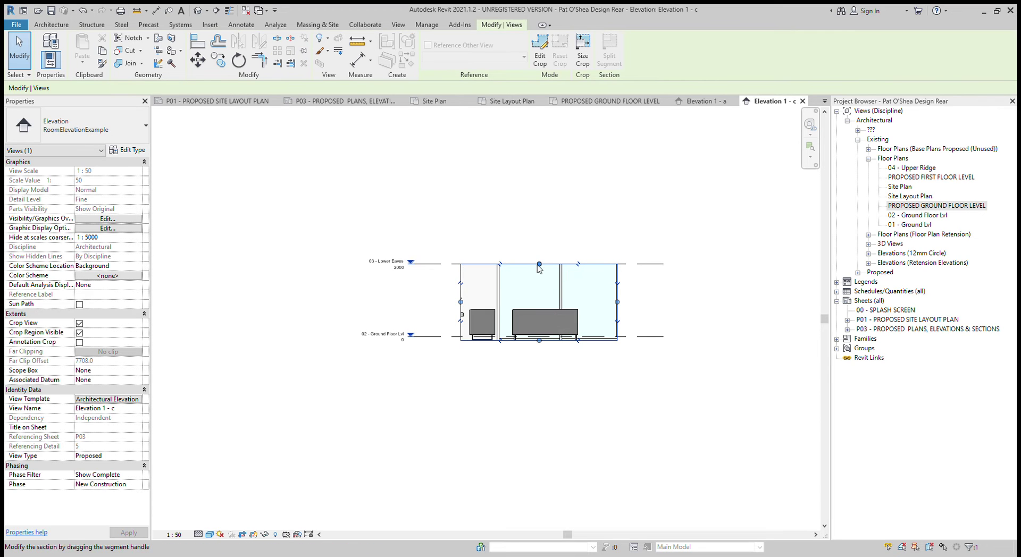
{"action": "left_click_drag", "start_coordinate": [539, 265], "coordinate": [539, 163]}
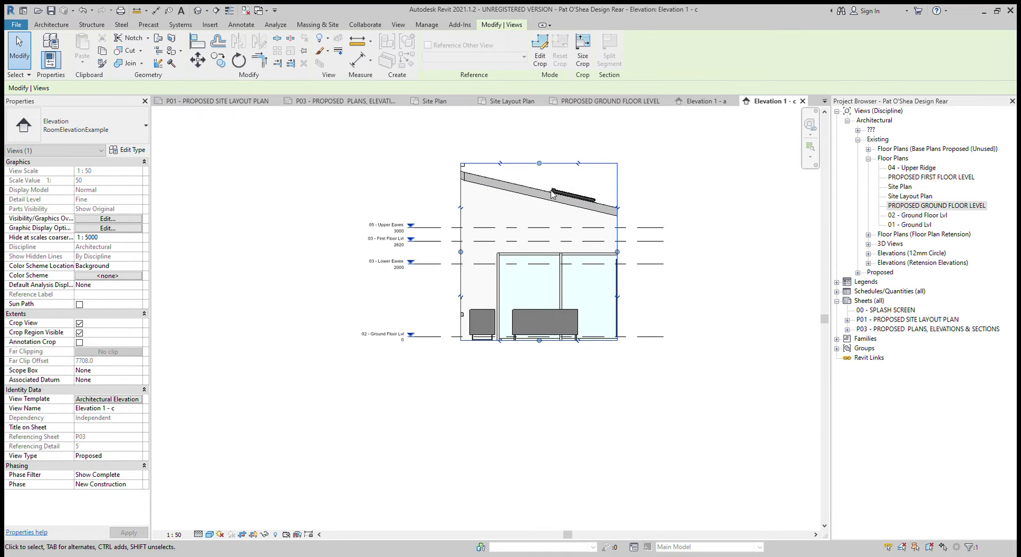
{"action": "left_click_drag", "start_coordinate": [539, 340], "coordinate": [539, 353]}
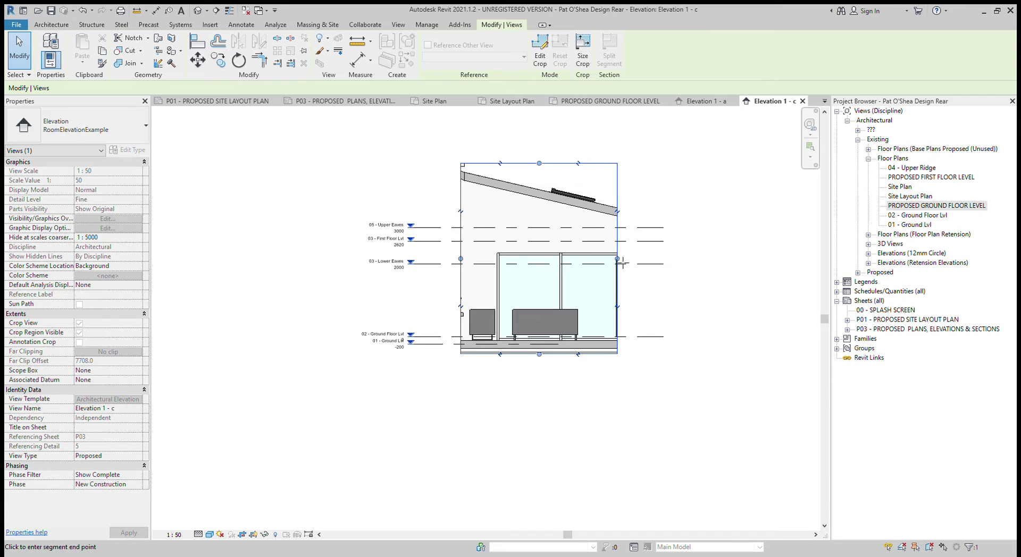
{"action": "left_click_drag", "start_coordinate": [617, 259], "coordinate": [620, 259]}
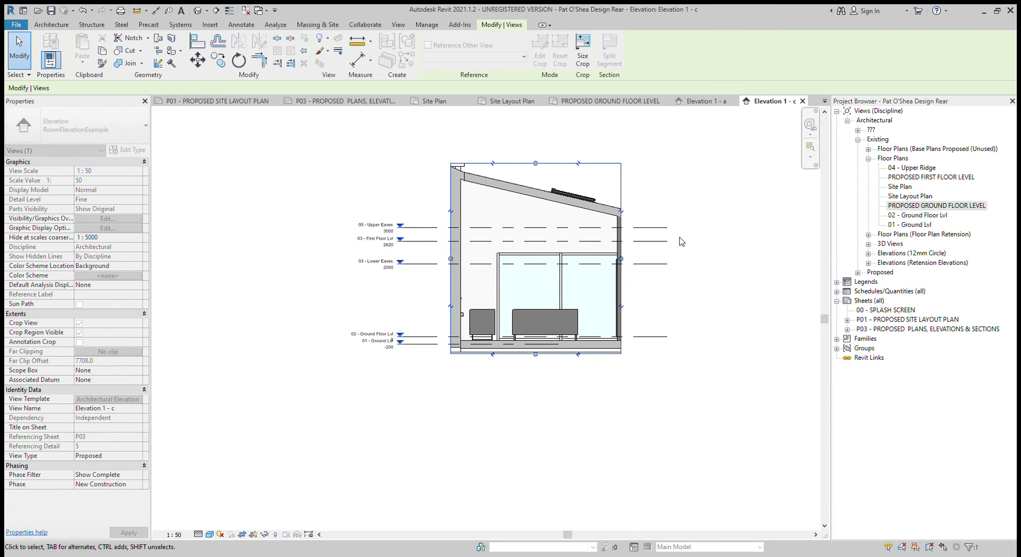
Step: Widen the crop further right and check the 05 - Upper Eaves level
{"action": "left_click_drag", "start_coordinate": [680, 242], "coordinate": [650, 322]}
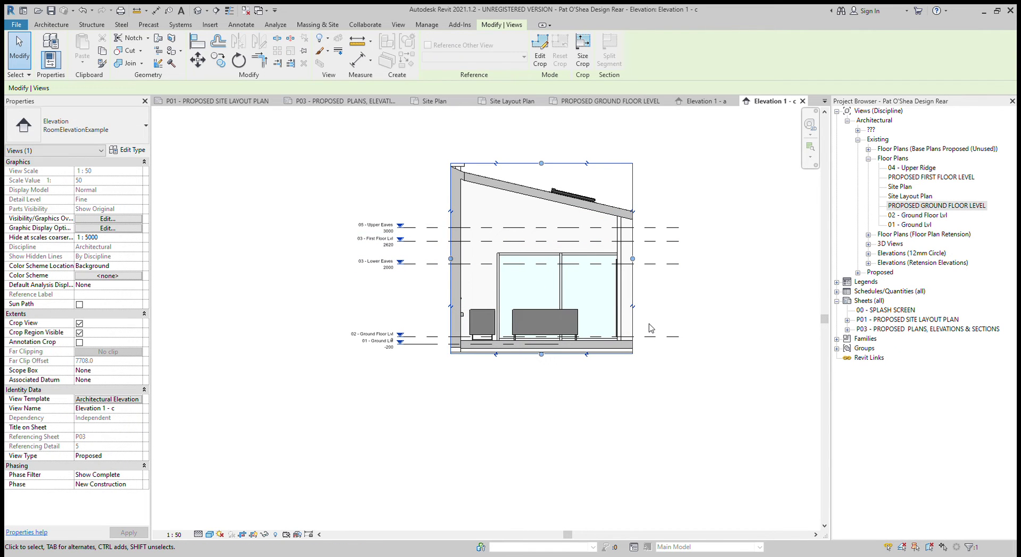
{"action": "left_click", "coordinate": [650, 332]}
{"action": "scroll", "coordinate": [508, 266], "scroll_direction": "up", "scroll_amount": 3}
{"action": "scroll", "coordinate": [507, 266], "scroll_direction": "down", "scroll_amount": 3}
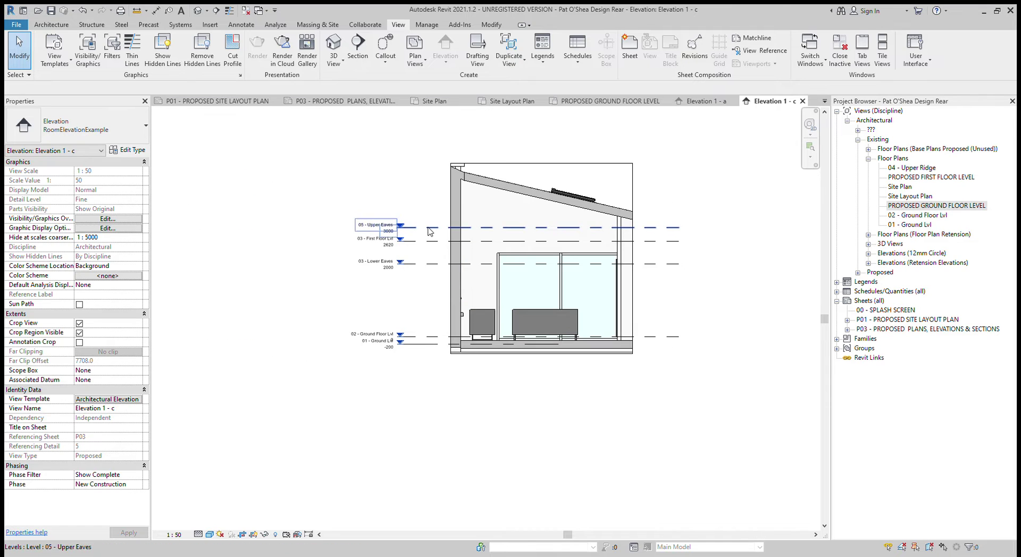
{"action": "left_click", "coordinate": [430, 230]}
{"action": "scroll", "coordinate": [407, 235], "scroll_direction": "up", "scroll_amount": 1}
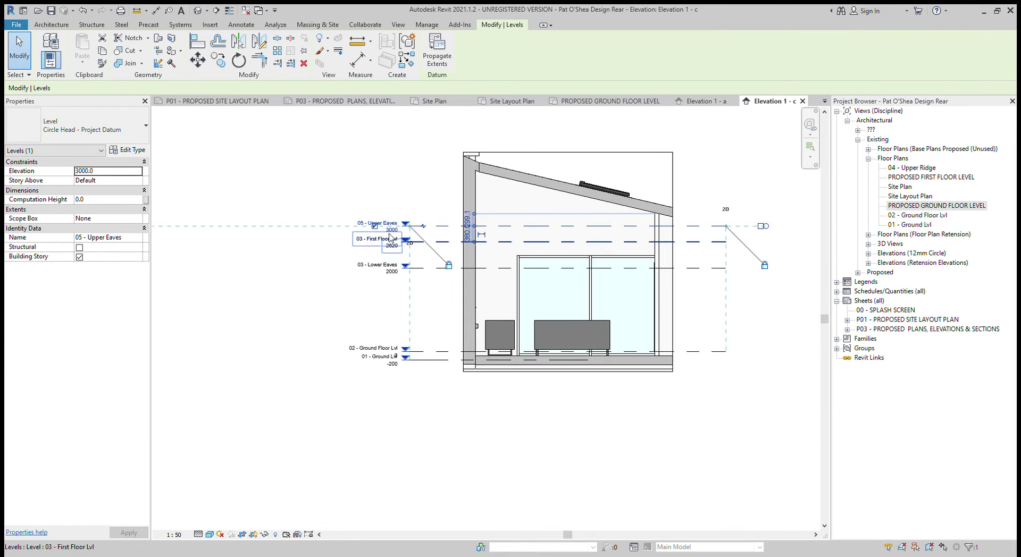
{"action": "scroll", "coordinate": [407, 235], "scroll_direction": "up", "scroll_amount": 1}
{"action": "scroll", "coordinate": [444, 240], "scroll_direction": "down", "scroll_amount": 1}
{"action": "key", "text": "Escape"}
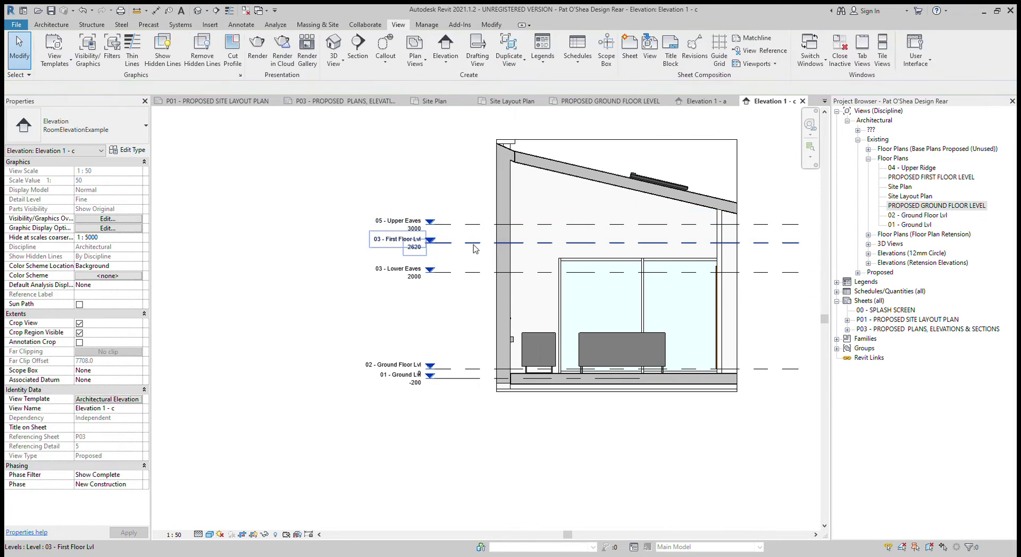
{"action": "scroll", "coordinate": [470, 248], "scroll_direction": "down", "scroll_amount": 3}
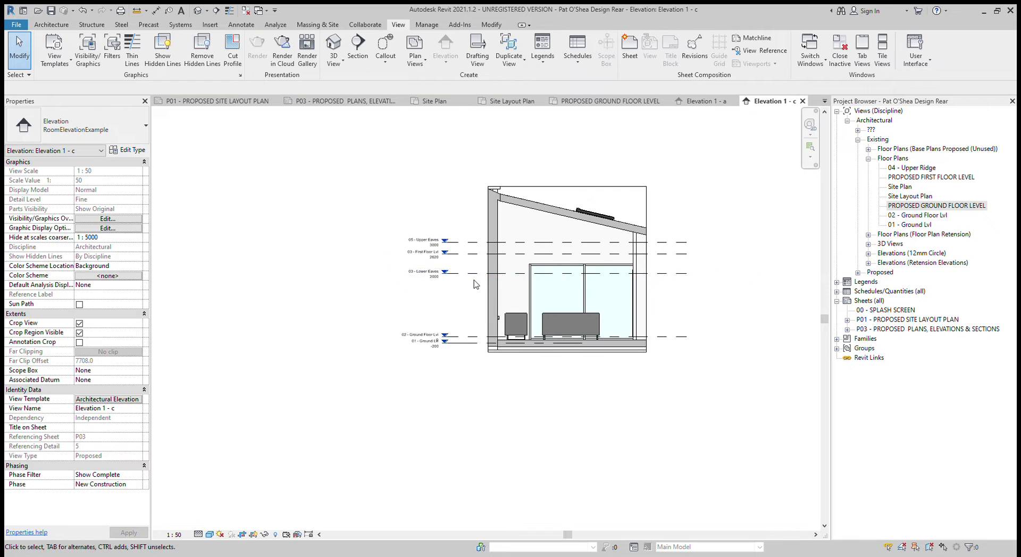
Step: Remove the 03 - First Floor Lvl level from Elevation 1 - c
{"action": "left_click", "coordinate": [464, 249]}
{"action": "scroll", "coordinate": [463, 245], "scroll_direction": "up", "scroll_amount": 3}
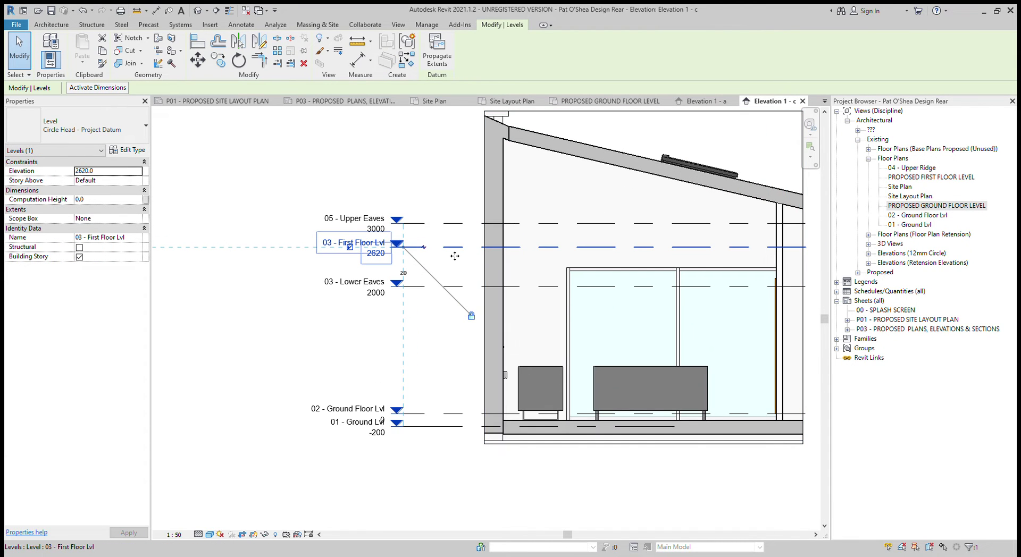
{"action": "key", "text": "Delete"}
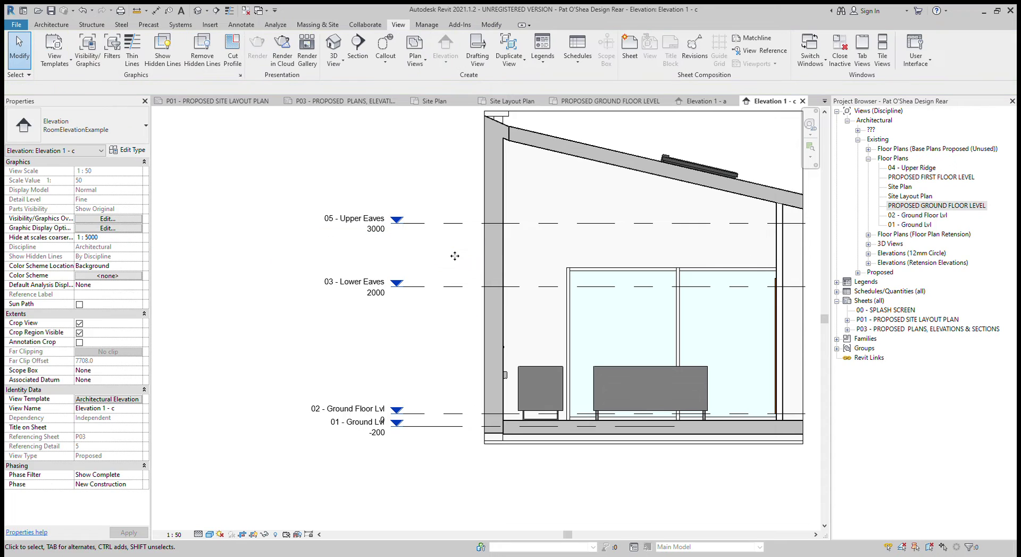
{"action": "left_click", "coordinate": [438, 225]}
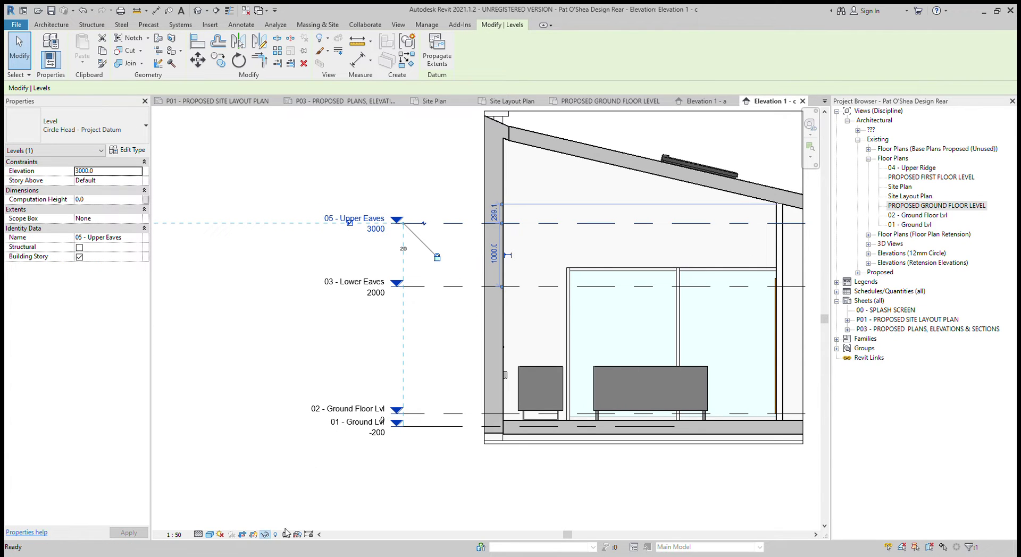
{"action": "left_click", "coordinate": [422, 286]}
{"action": "scroll", "coordinate": [420, 282], "scroll_direction": "down", "scroll_amount": 3}
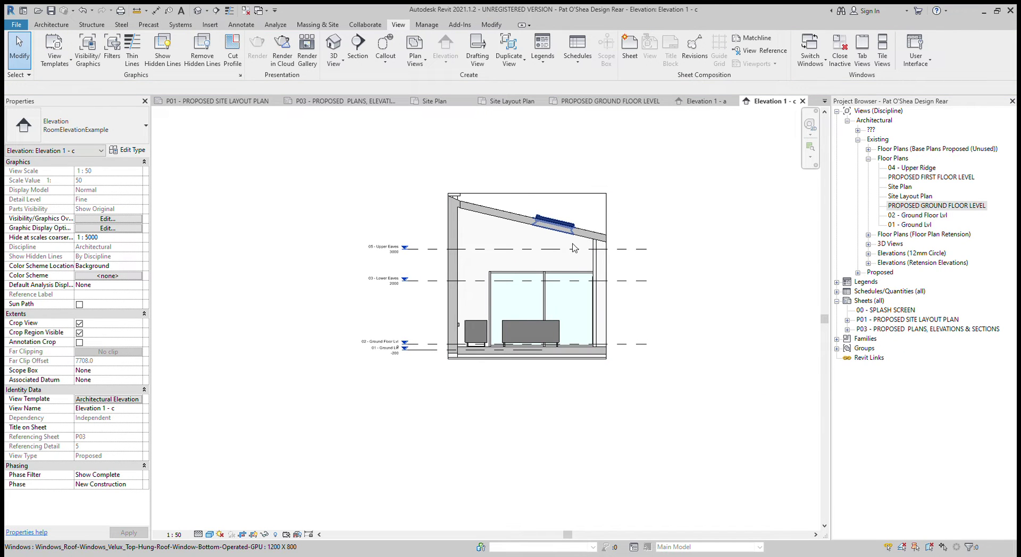
{"action": "scroll", "coordinate": [595, 249], "scroll_direction": "up", "scroll_amount": 3}
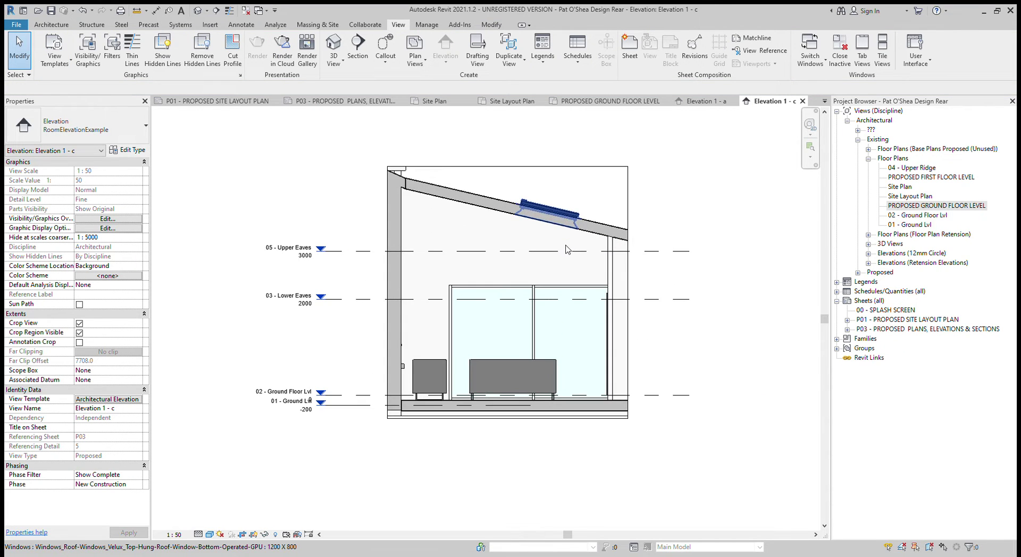
Step: On PROPOSED GROUND FLOOR LEVEL, rename the kitchen marker's Elevation 1 - d to 'Kitchen Room eleavtion 1'
{"action": "left_click", "coordinate": [912, 206]}
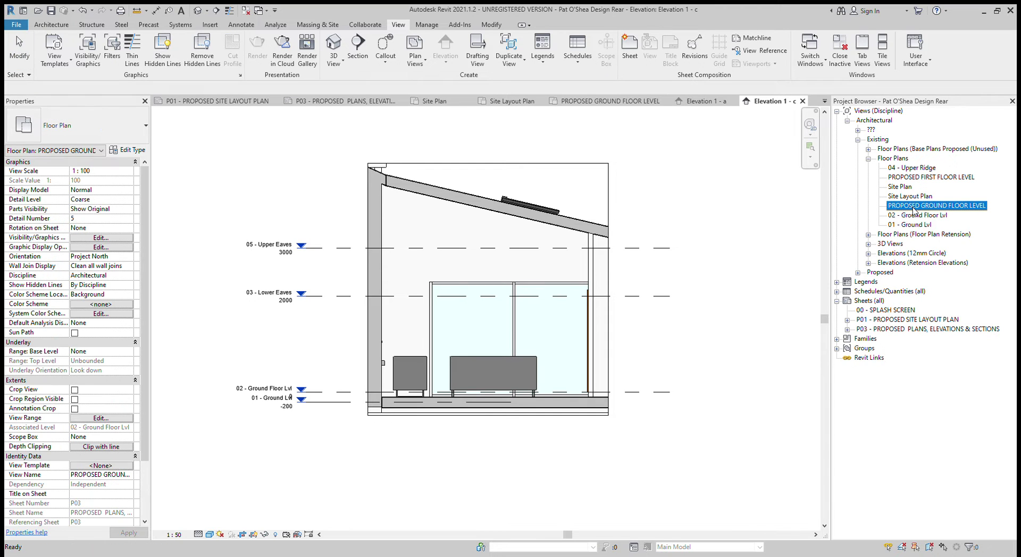
{"action": "double_click", "coordinate": [916, 207]}
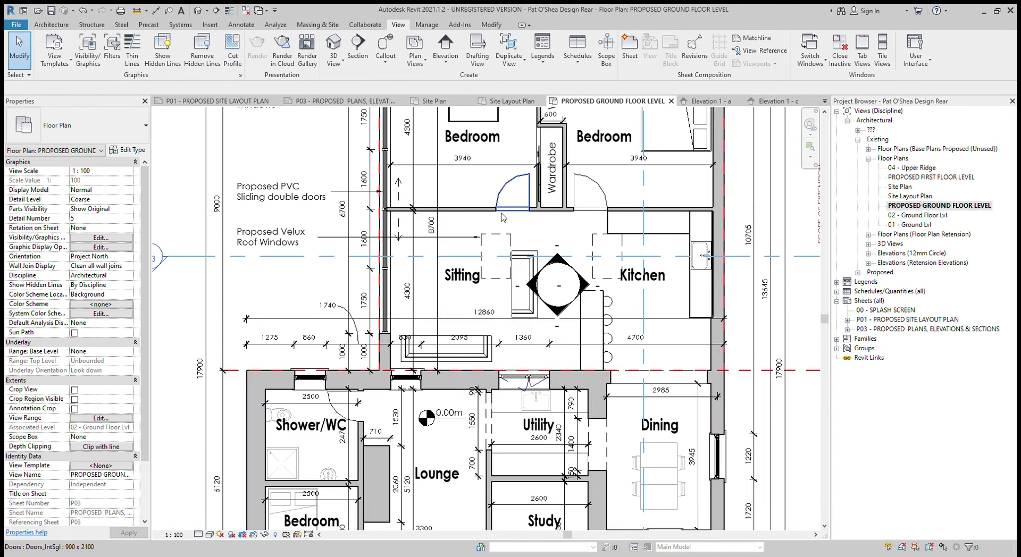
{"action": "left_click", "coordinate": [567, 269]}
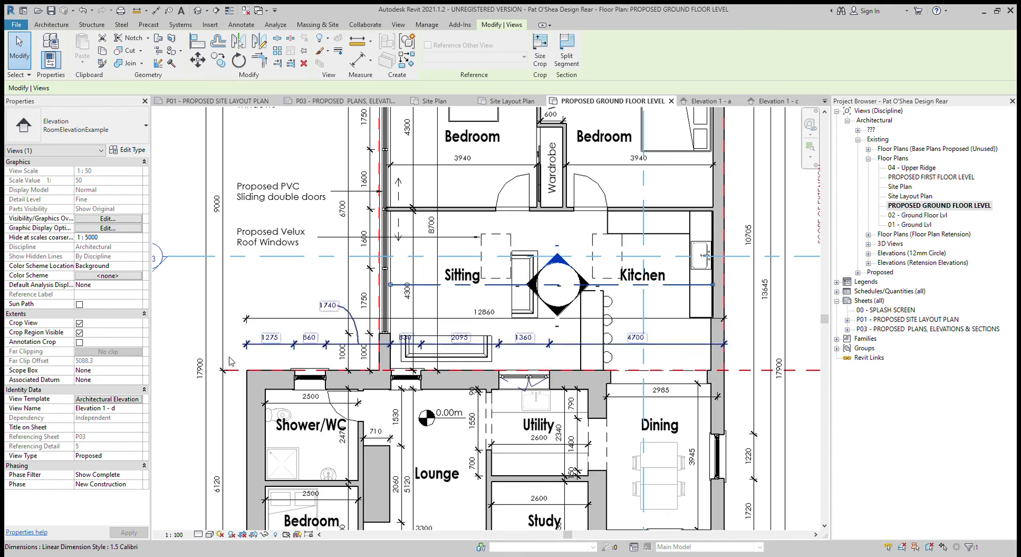
{"action": "left_click", "coordinate": [131, 410]}
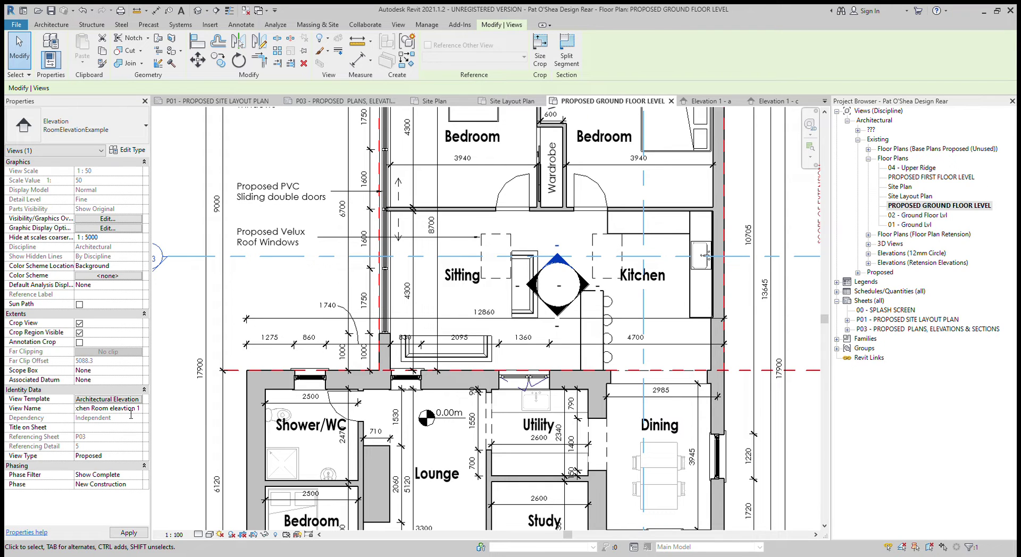
Step: Apply the new name and expand Proposed > RoomElevationExample elevations in the Project Browser
{"action": "left_click", "coordinate": [294, 149]}
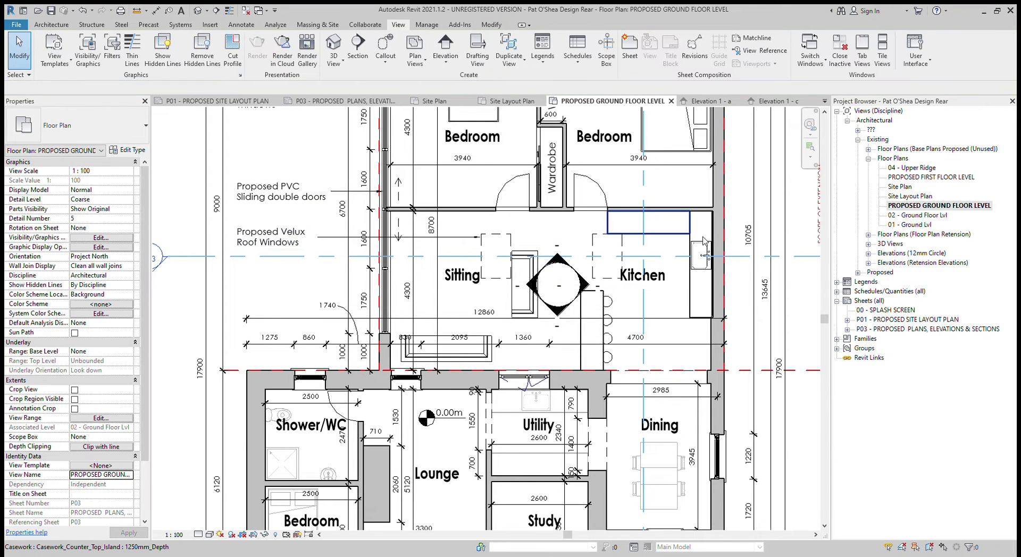
{"action": "left_click", "coordinate": [867, 253]}
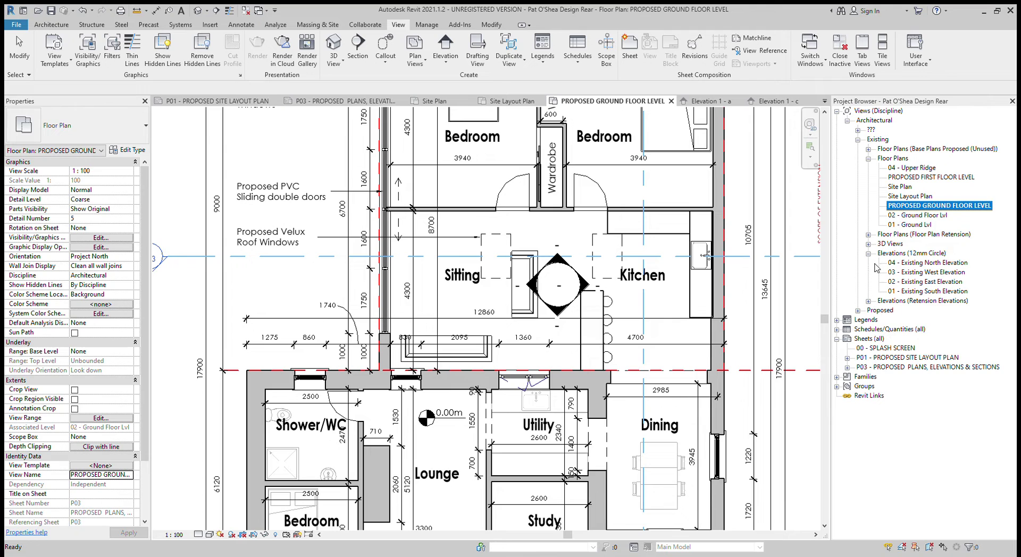
{"action": "left_click", "coordinate": [868, 301]}
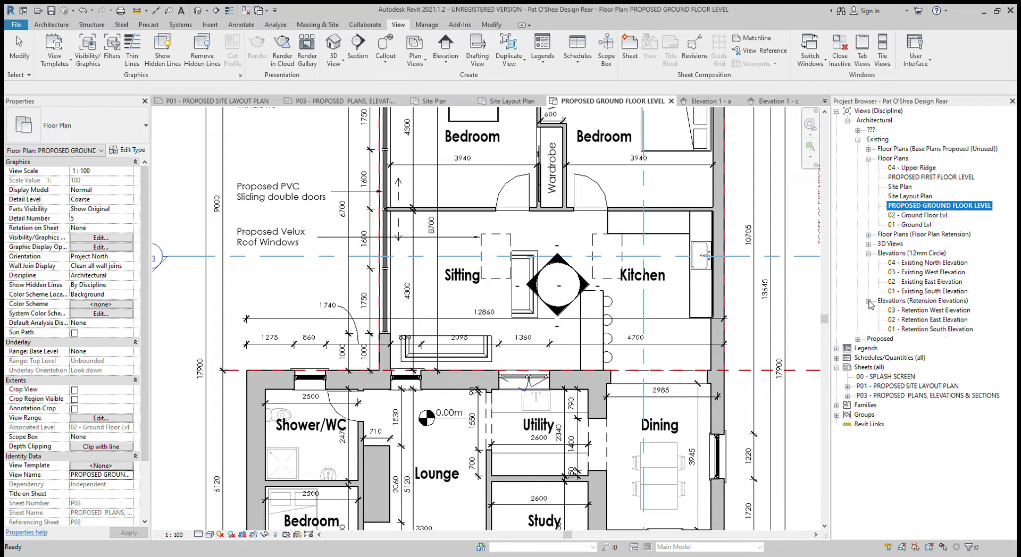
{"action": "left_click", "coordinate": [857, 339]}
{"action": "left_click", "coordinate": [868, 348]}
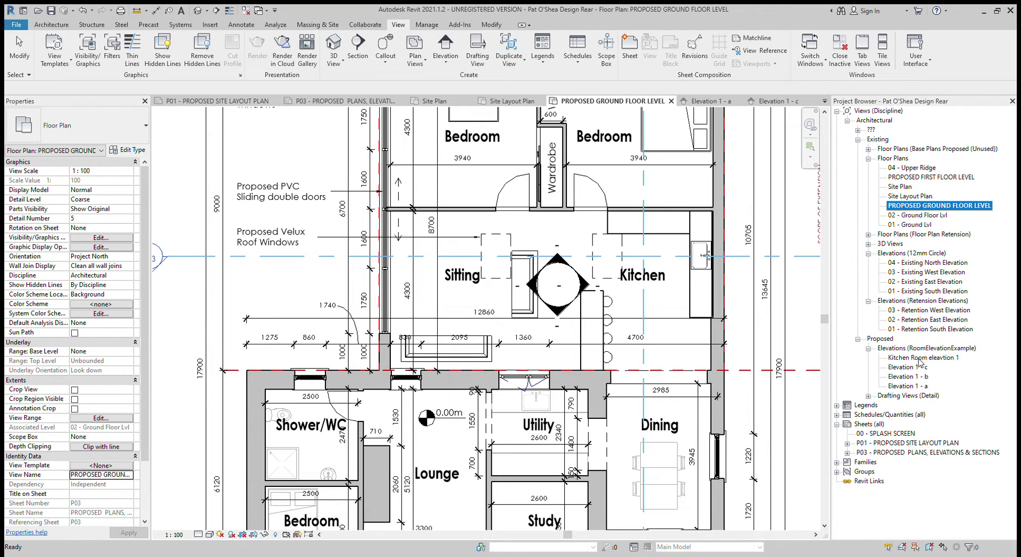
{"action": "left_click", "coordinate": [918, 377]}
{"action": "left_click", "coordinate": [912, 360]}
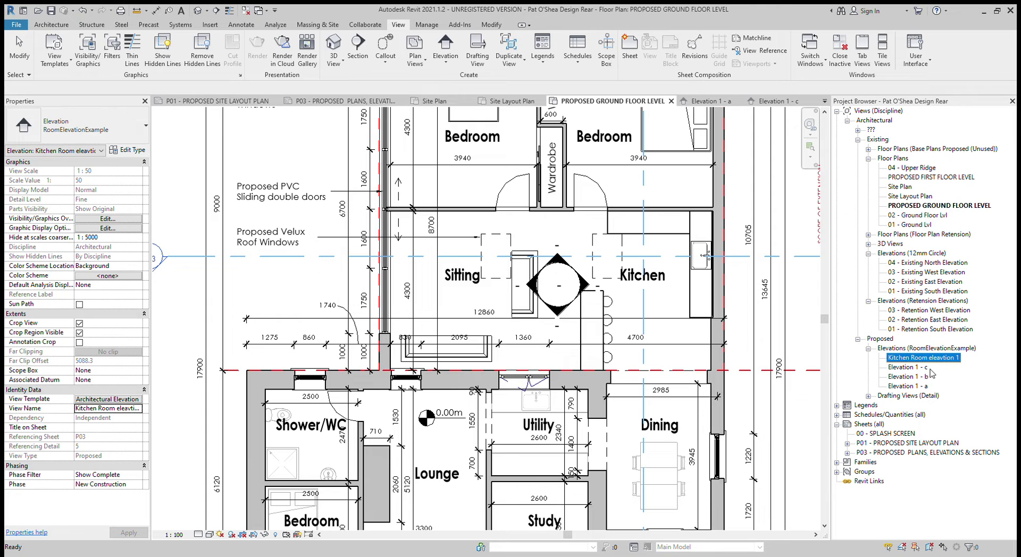
Step: Rename the second kitchen elevation to 'Kitchen Room Elevation 2'
{"action": "left_click", "coordinate": [551, 284]}
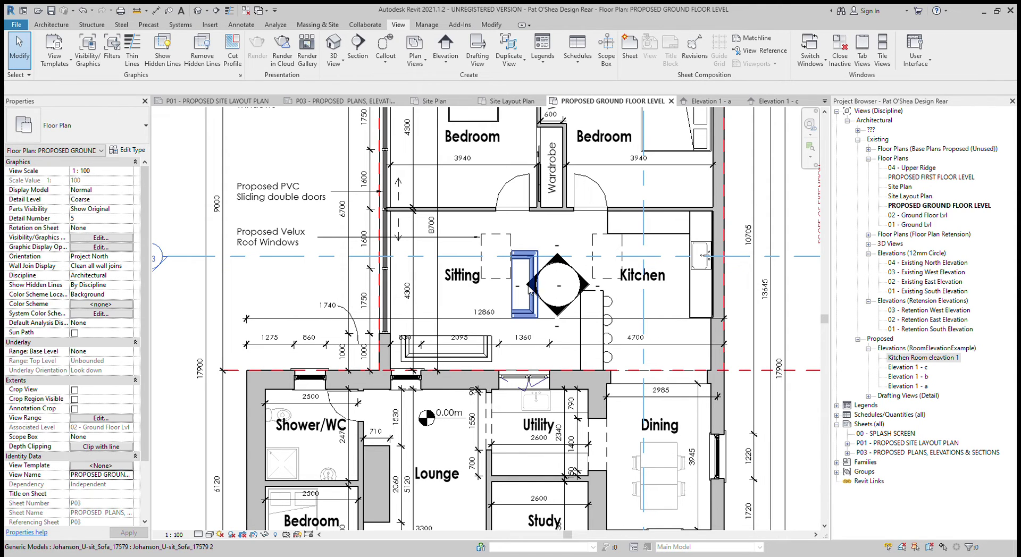
{"action": "left_click", "coordinate": [533, 296]}
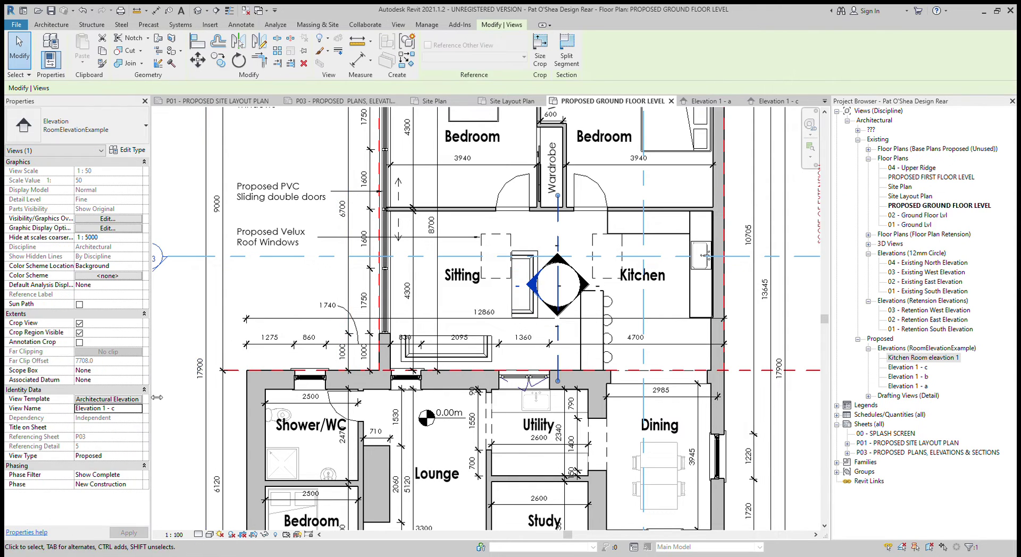
{"action": "left_click", "coordinate": [137, 410]}
{"action": "type", "text": "Kitchen Room Elevati..."}
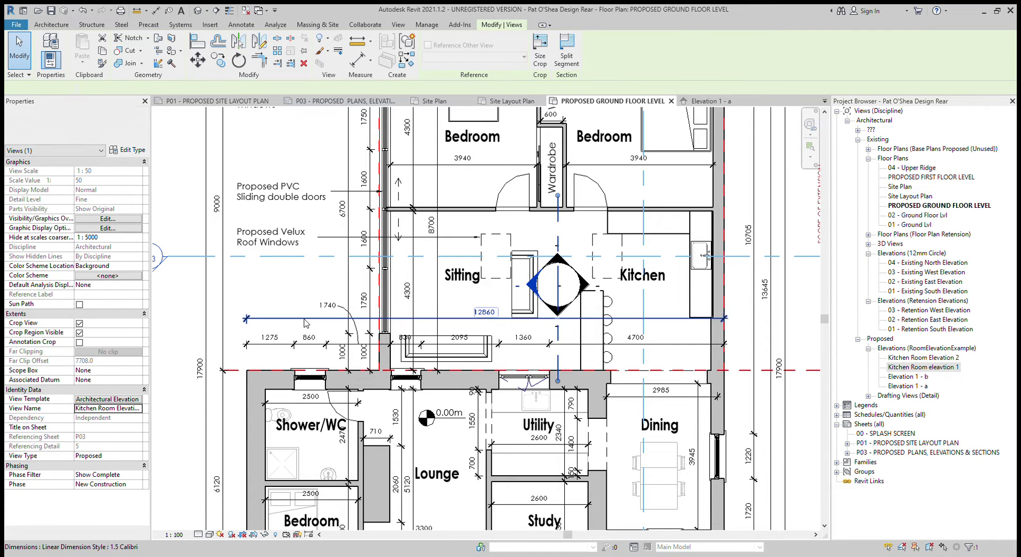
{"action": "left_click", "coordinate": [484, 318]}
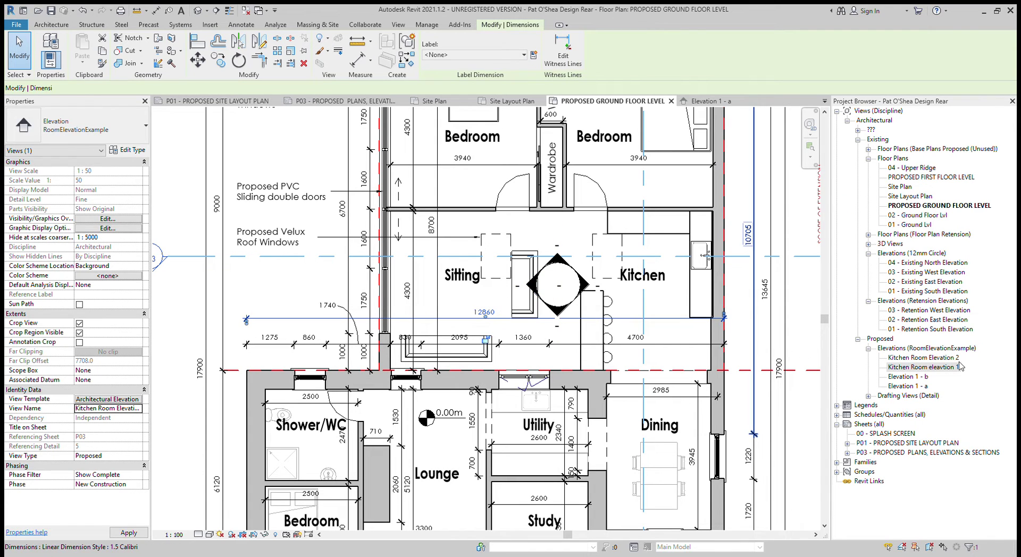
{"action": "left_click", "coordinate": [942, 367]}
{"action": "left_click", "coordinate": [637, 321]}
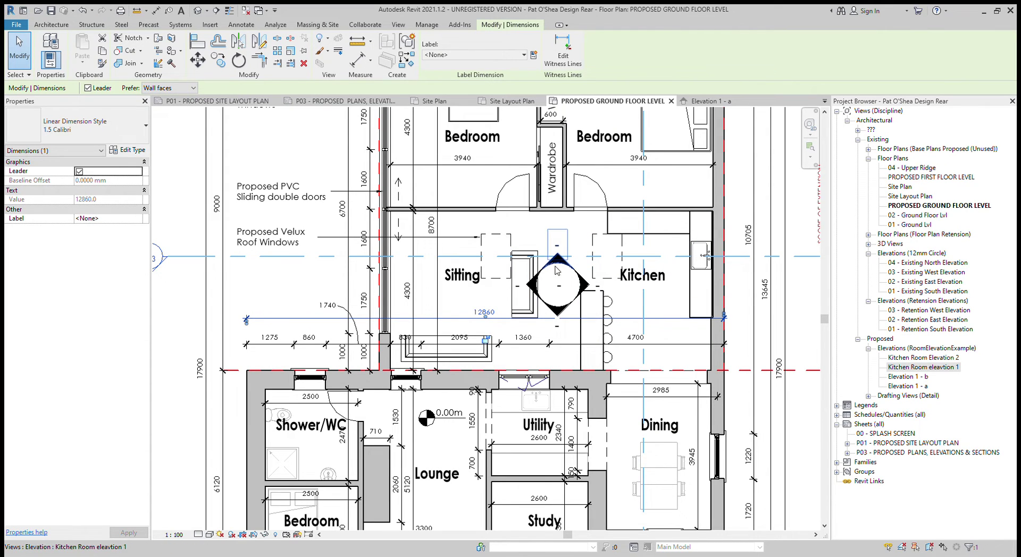
Step: Open Kitchen Room Elevation 2, set View Template to <None> and scale to 1:20
{"action": "double_click", "coordinate": [526, 291]}
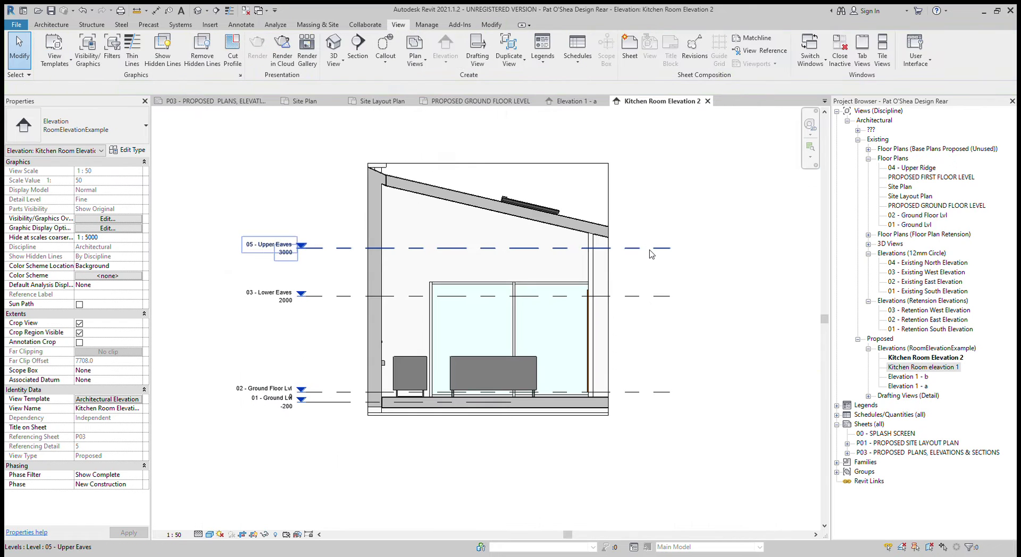
{"action": "left_click", "coordinate": [156, 10]}
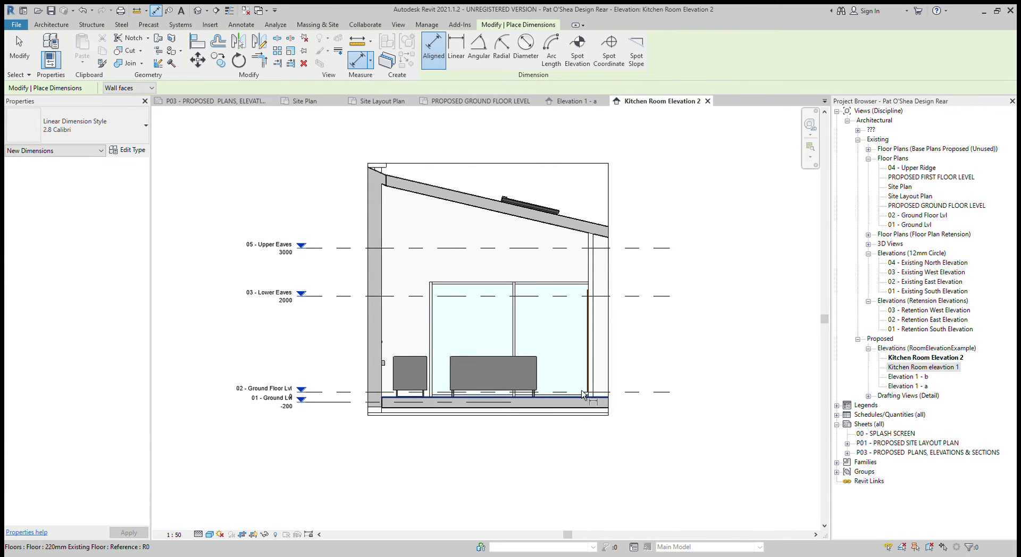
{"action": "key", "text": "Escape"}
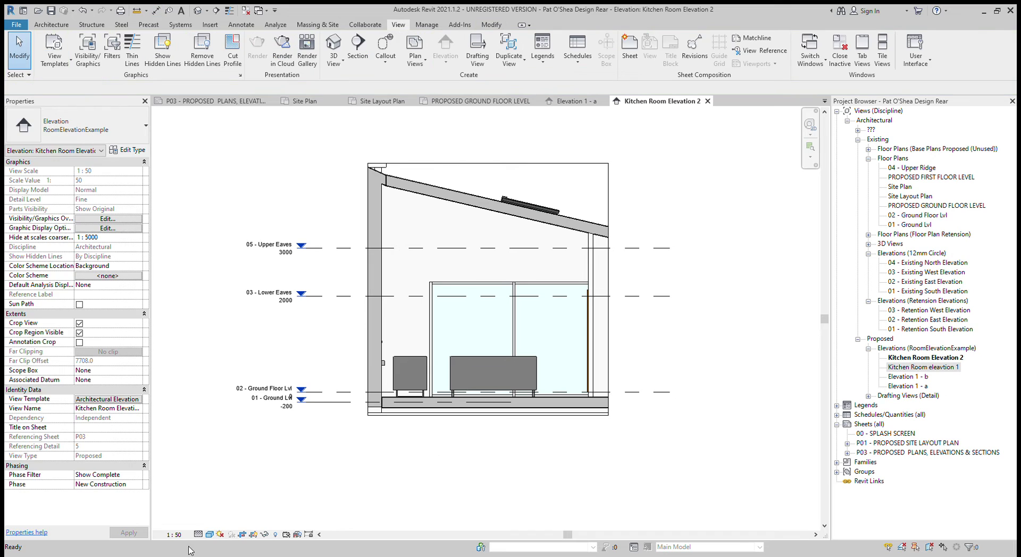
{"action": "left_click", "coordinate": [117, 400]}
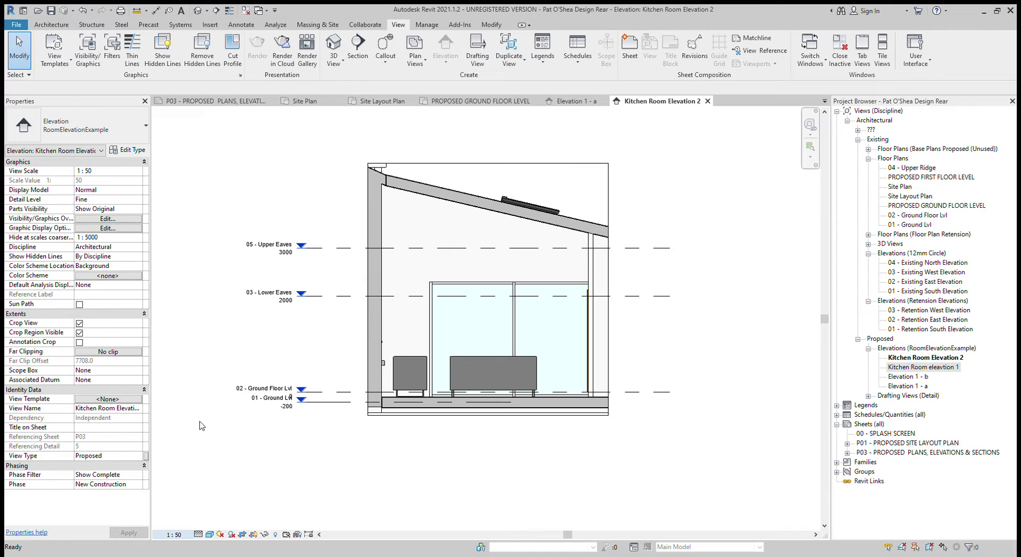
Step: Hide the Upper and Lower Eaves levels and extend the crop region left
{"action": "scroll", "coordinate": [601, 330], "scroll_direction": "up", "scroll_amount": 4}
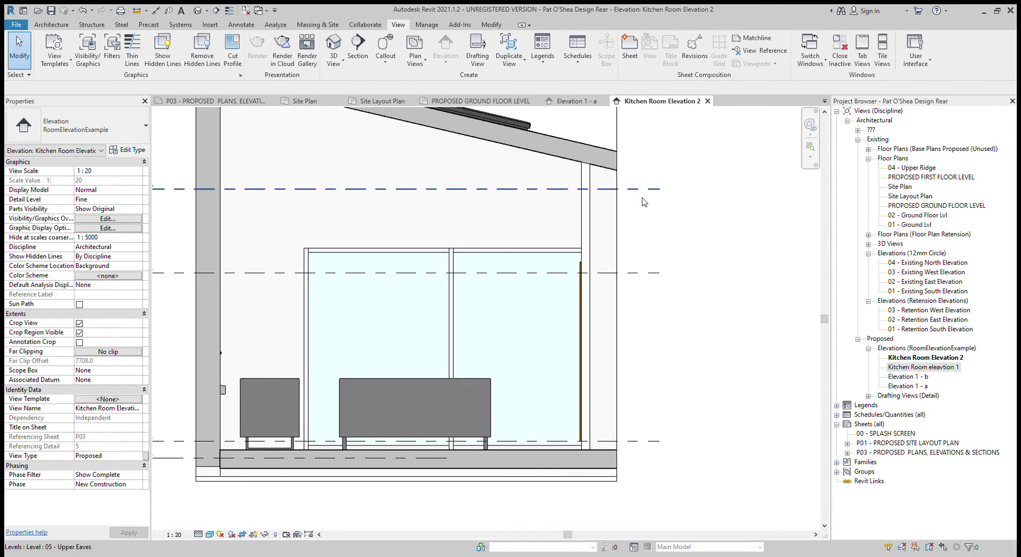
{"action": "left_click", "coordinate": [641, 189]}
{"action": "left_click", "coordinate": [648, 274], "text": "ctrl"}
{"action": "key", "text": "Escape"}
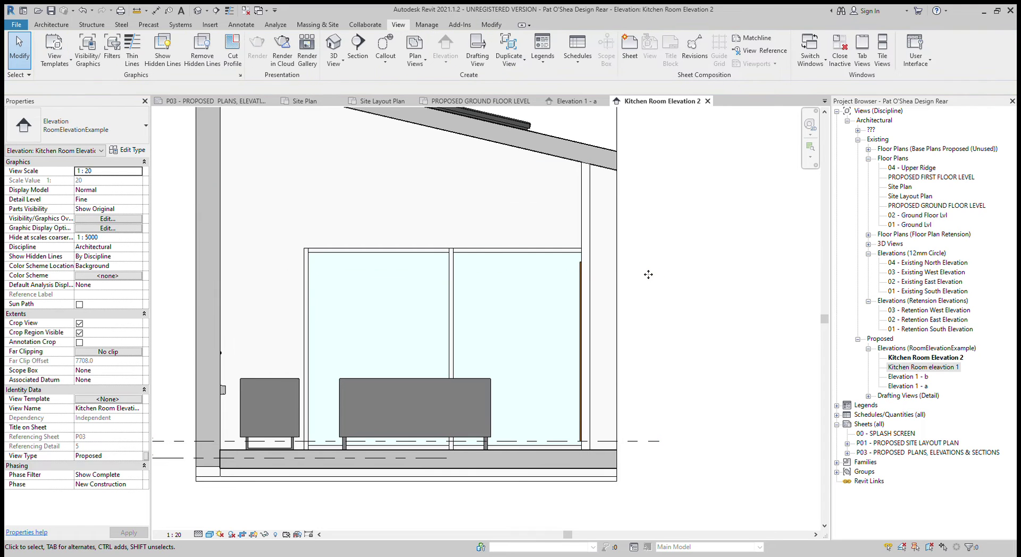
{"action": "scroll", "coordinate": [638, 340], "scroll_direction": "down", "scroll_amount": 3}
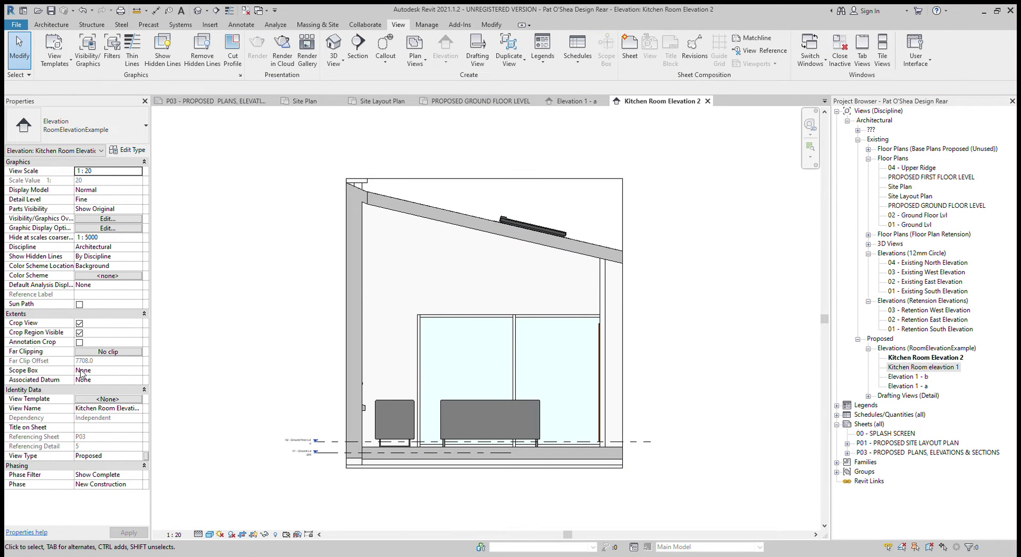
{"action": "left_click", "coordinate": [409, 179]}
{"action": "left_click_drag", "start_coordinate": [346, 323], "coordinate": [315, 323]}
Step: Extend the crop region to the right and align its left edge to the wall face
{"action": "left_click_drag", "start_coordinate": [622, 323], "coordinate": [658, 323]}
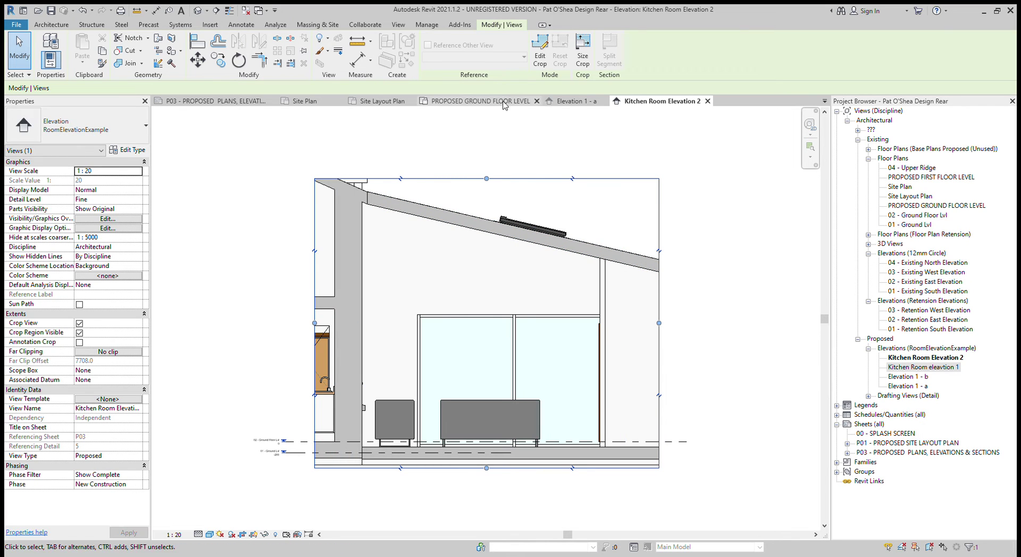
{"action": "left_click", "coordinate": [540, 53]}
{"action": "scroll", "coordinate": [392, 271], "scroll_direction": "down", "scroll_amount": 2}
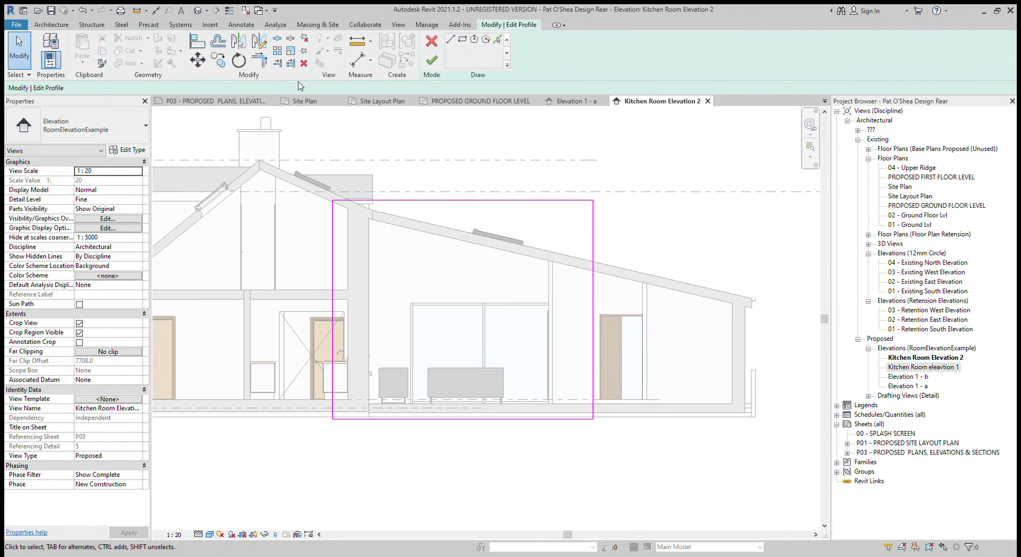
{"action": "left_click", "coordinate": [206, 39]}
{"action": "scroll", "coordinate": [369, 256], "scroll_direction": "up", "scroll_amount": 2}
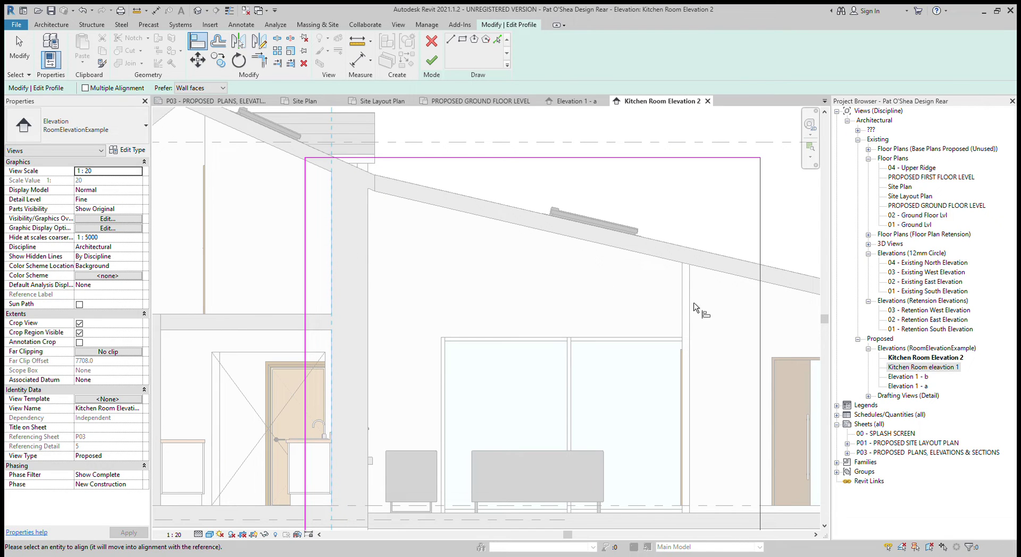
{"action": "left_click", "coordinate": [305, 246]}
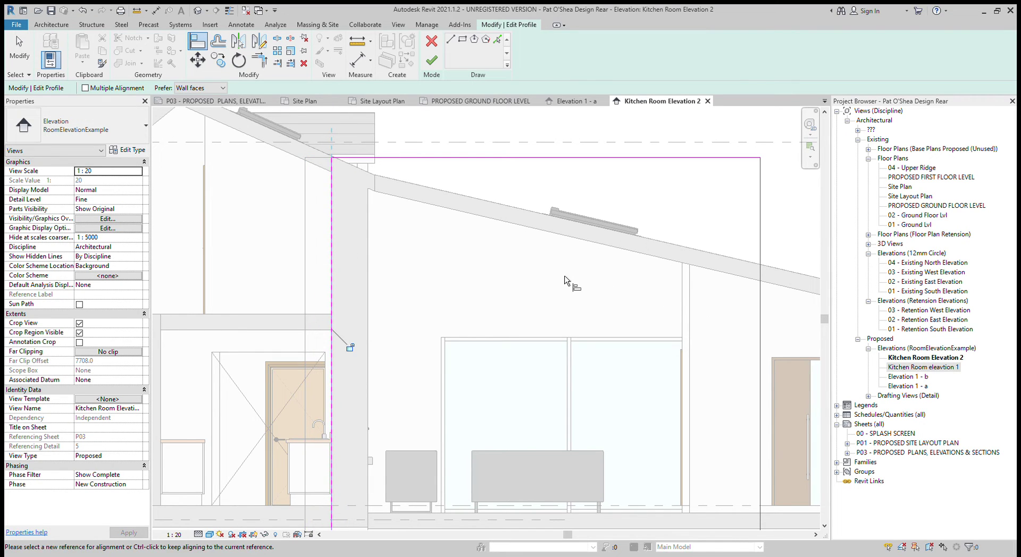
Step: Align the crop's right edge to the right wall and its bottom to the floor, then finish editing
{"action": "left_click", "coordinate": [689, 314]}
{"action": "left_click", "coordinate": [760, 324]}
{"action": "scroll", "coordinate": [744, 288], "scroll_direction": "down", "scroll_amount": 3}
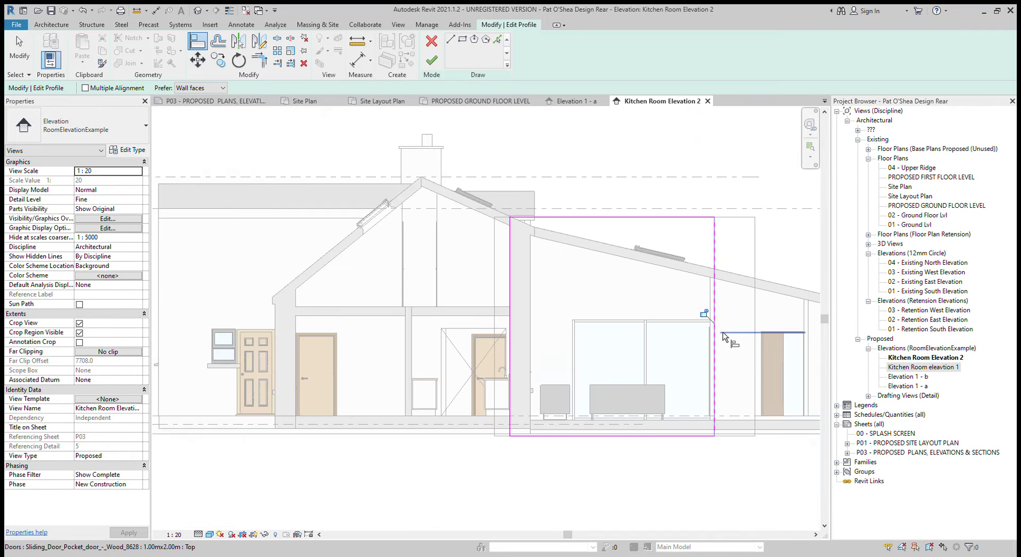
{"action": "scroll", "coordinate": [665, 392], "scroll_direction": "up", "scroll_amount": 2}
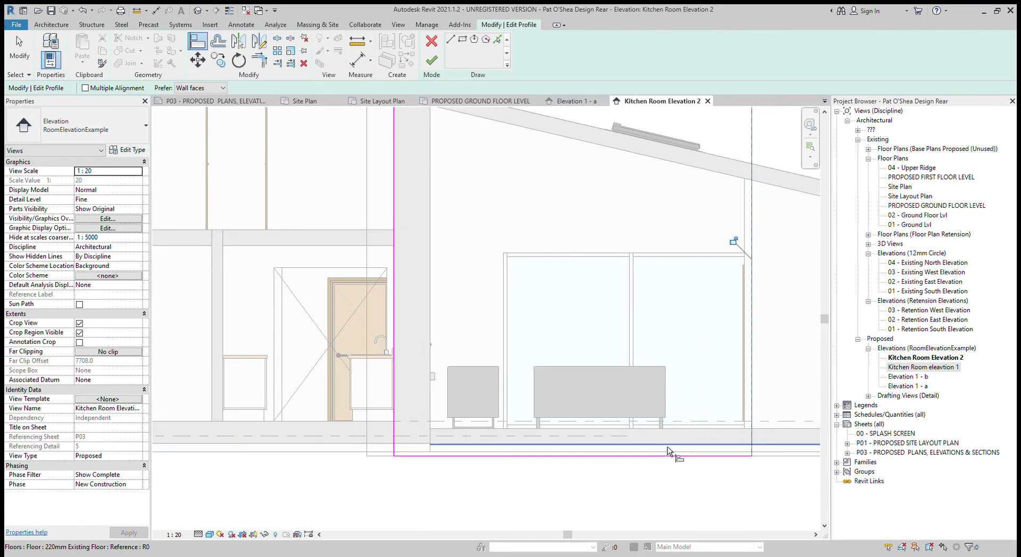
{"action": "left_click", "coordinate": [668, 445]}
{"action": "left_click", "coordinate": [671, 456]}
{"action": "scroll", "coordinate": [675, 452], "scroll_direction": "down", "scroll_amount": 3}
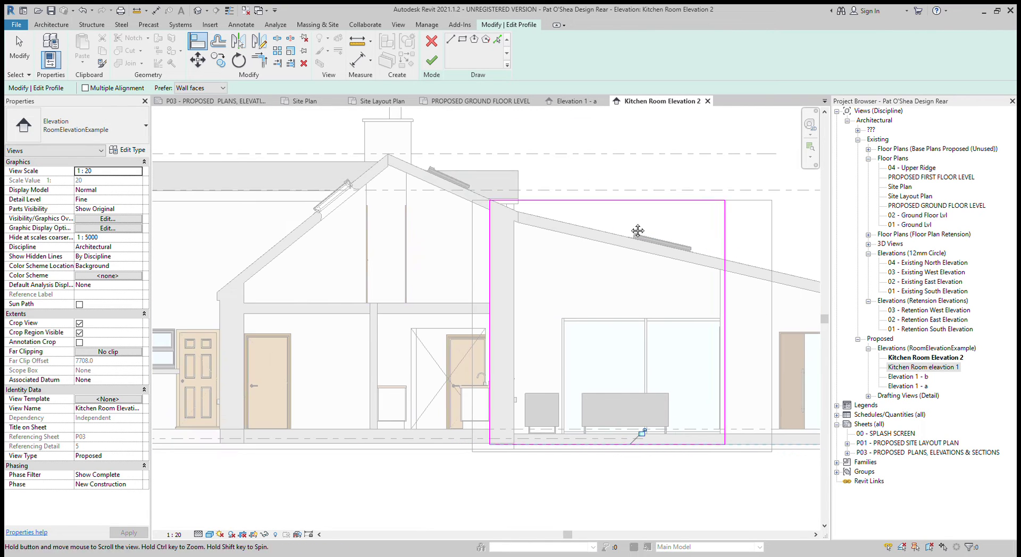
{"action": "middle_click_drag", "start_coordinate": [634, 215], "coordinate": [637, 235]}
{"action": "scroll", "coordinate": [564, 249], "scroll_direction": "up", "scroll_amount": 3}
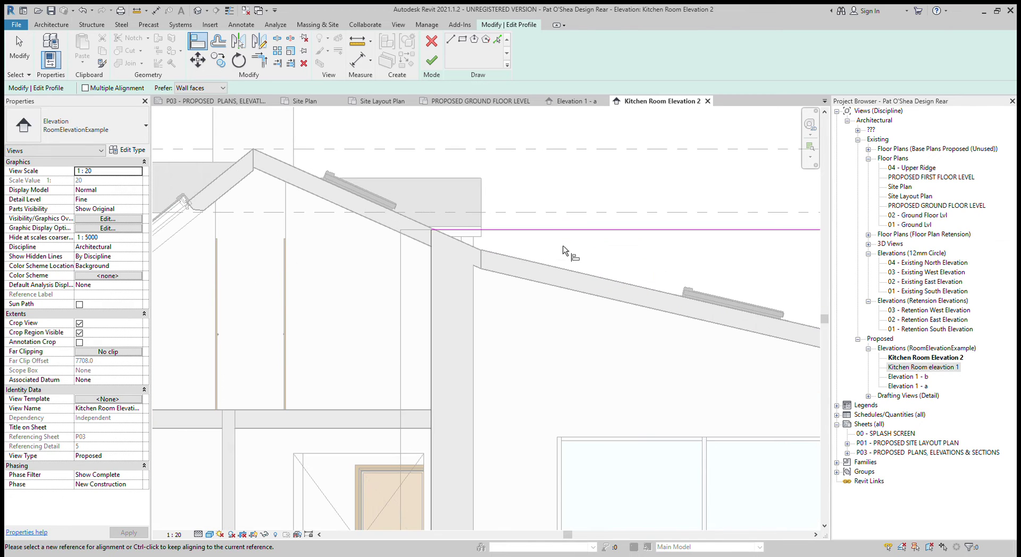
{"action": "scroll", "coordinate": [460, 246], "scroll_direction": "down", "scroll_amount": 4}
{"action": "middle_click_drag", "start_coordinate": [469, 255], "coordinate": [464, 224]}
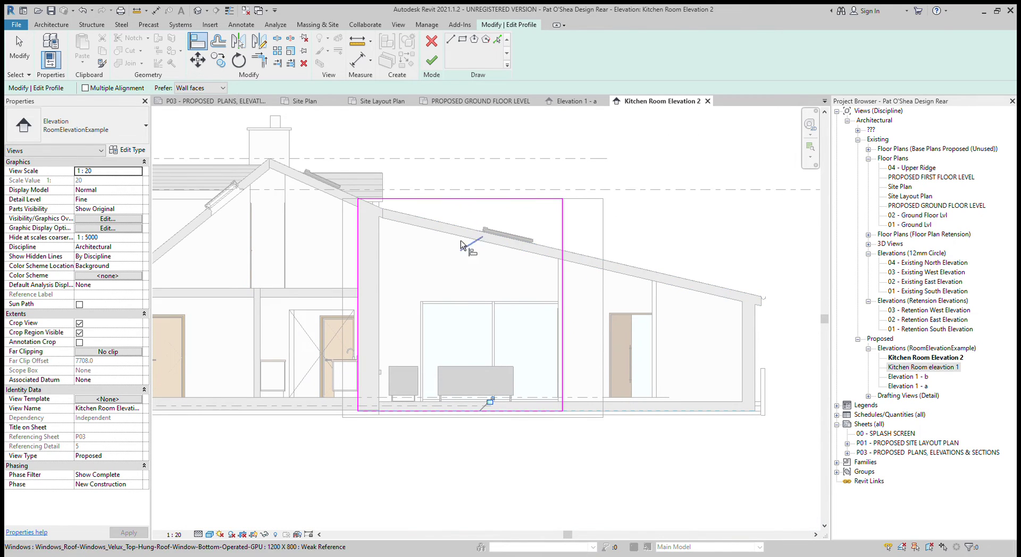
{"action": "key", "text": "Escape"}
{"action": "key", "text": "Escape"}
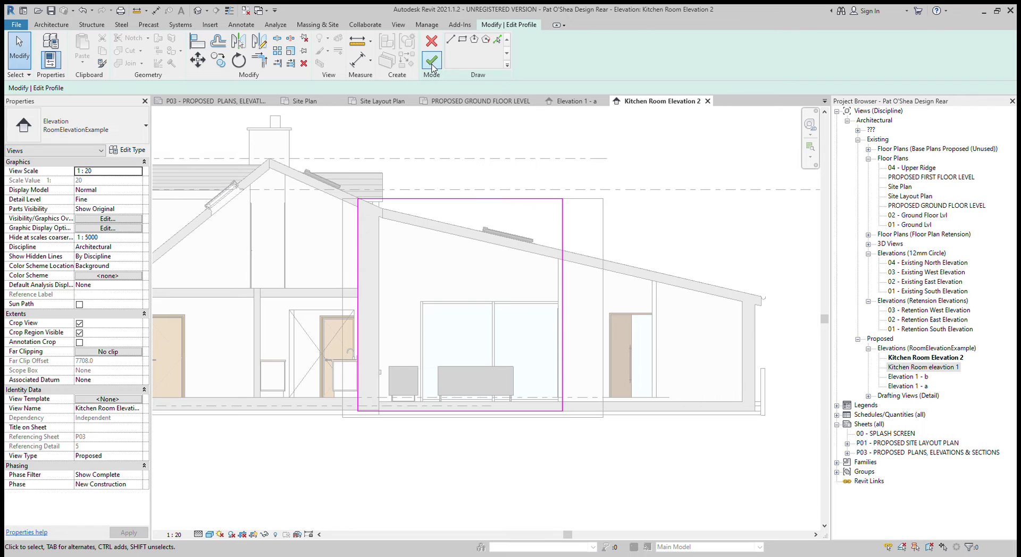
{"action": "left_click", "coordinate": [432, 63]}
Step: Chain-dimension the wall from floor top to window head (2400) and up to the roof underside (1020)
{"action": "key", "text": "Escape"}
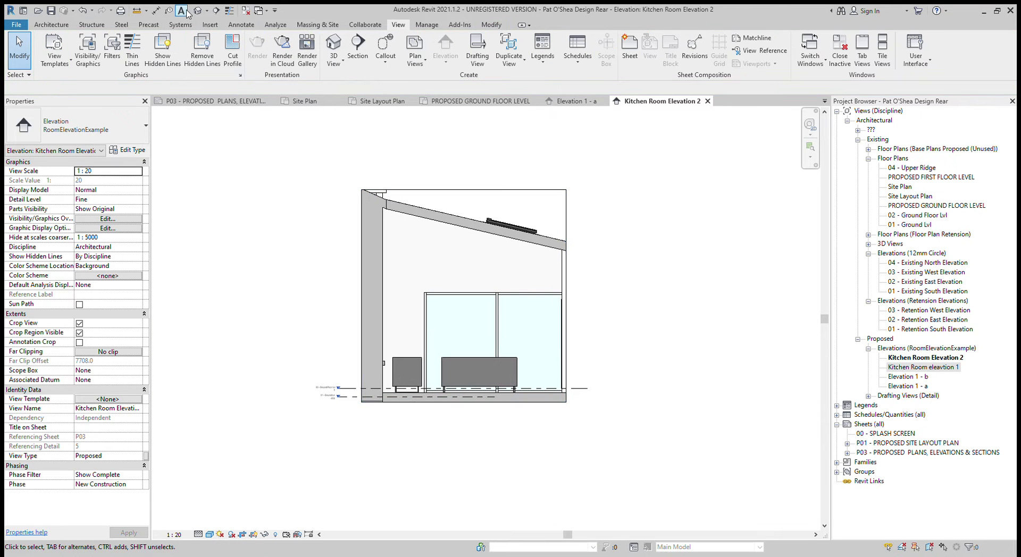
{"action": "left_click", "coordinate": [160, 10]}
{"action": "scroll", "coordinate": [413, 420], "scroll_direction": "up", "scroll_amount": 3}
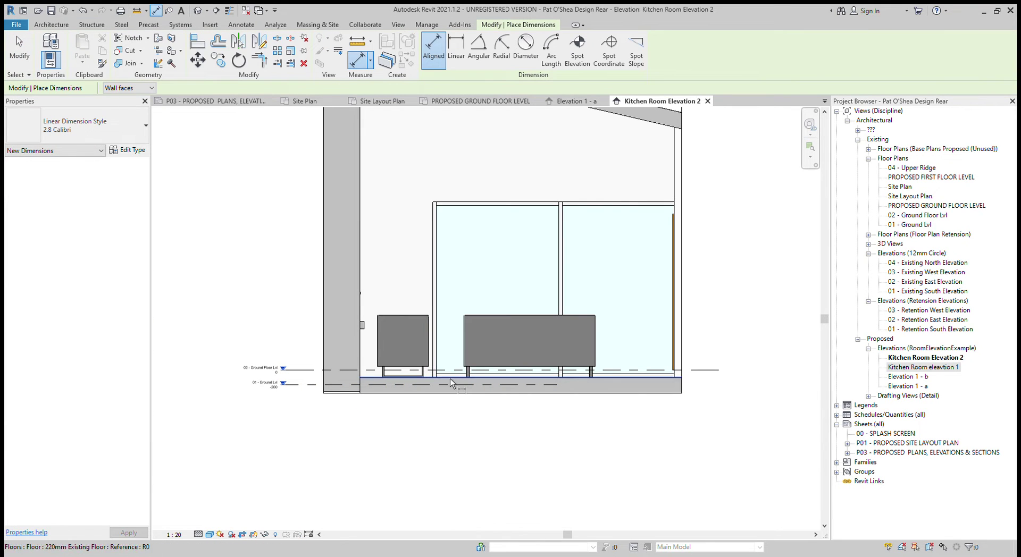
{"action": "middle_click_drag", "start_coordinate": [421, 230], "coordinate": [466, 398]}
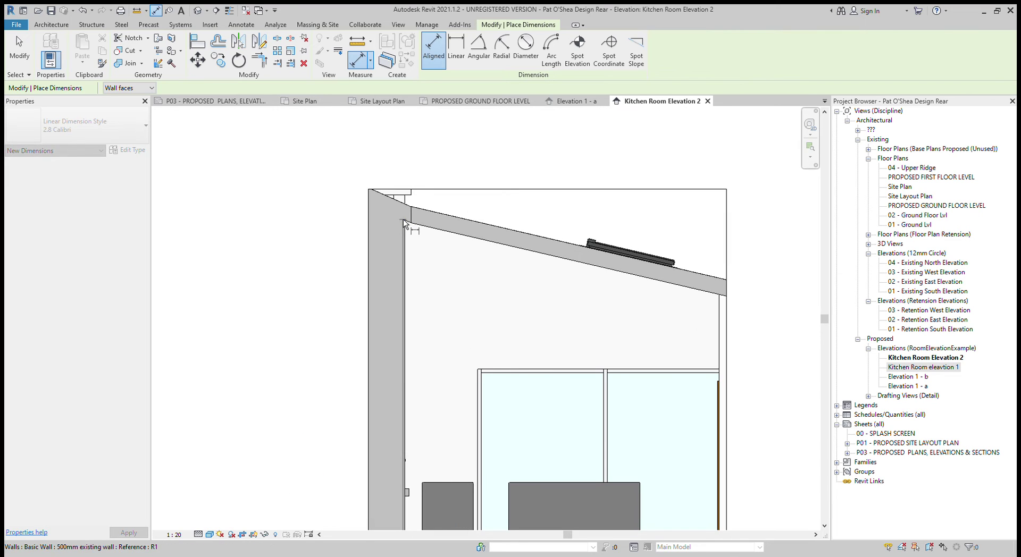
{"action": "scroll", "coordinate": [471, 292], "scroll_direction": "down", "scroll_amount": 2}
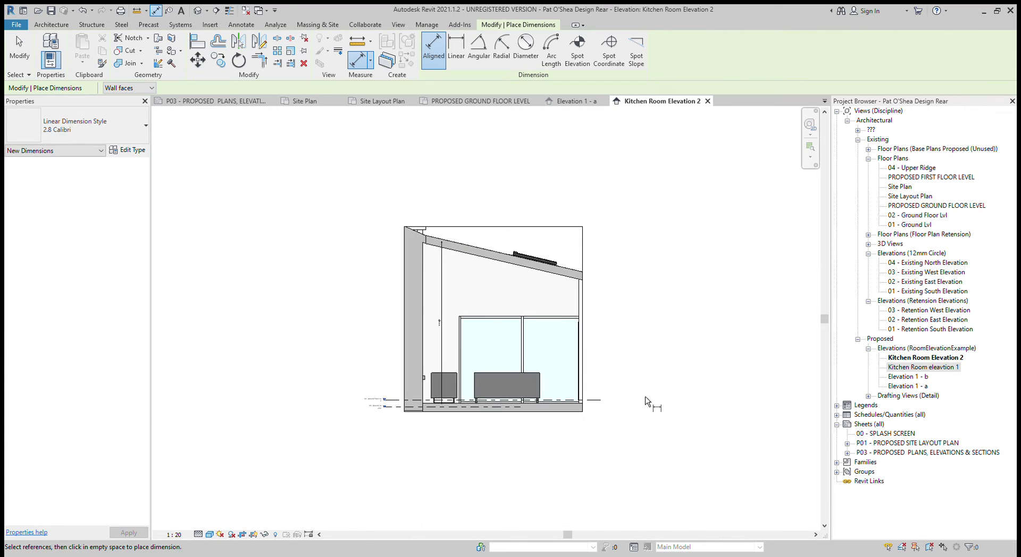
{"action": "scroll", "coordinate": [529, 420], "scroll_direction": "up", "scroll_amount": 2}
{"action": "left_click", "coordinate": [536, 406]}
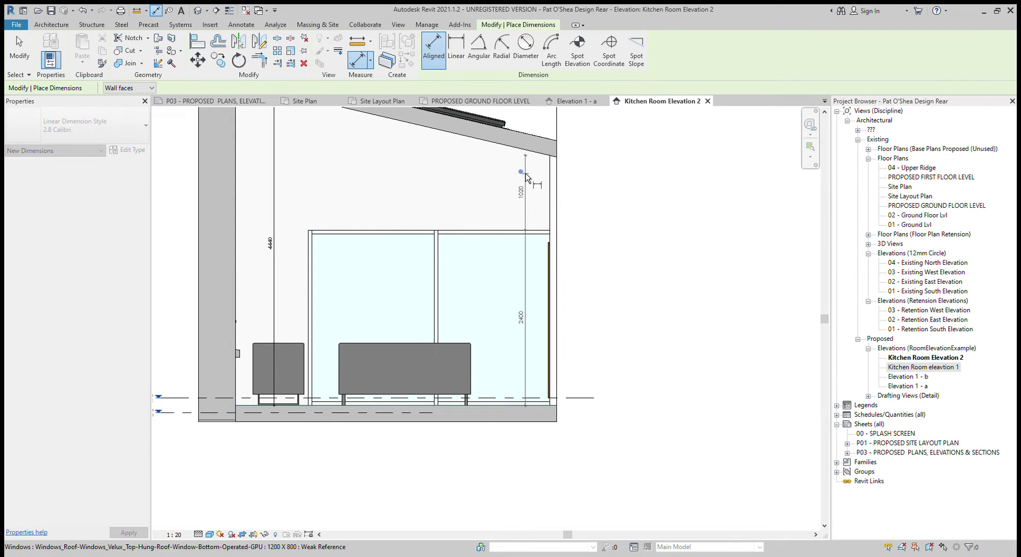
{"action": "key", "text": "Escape"}
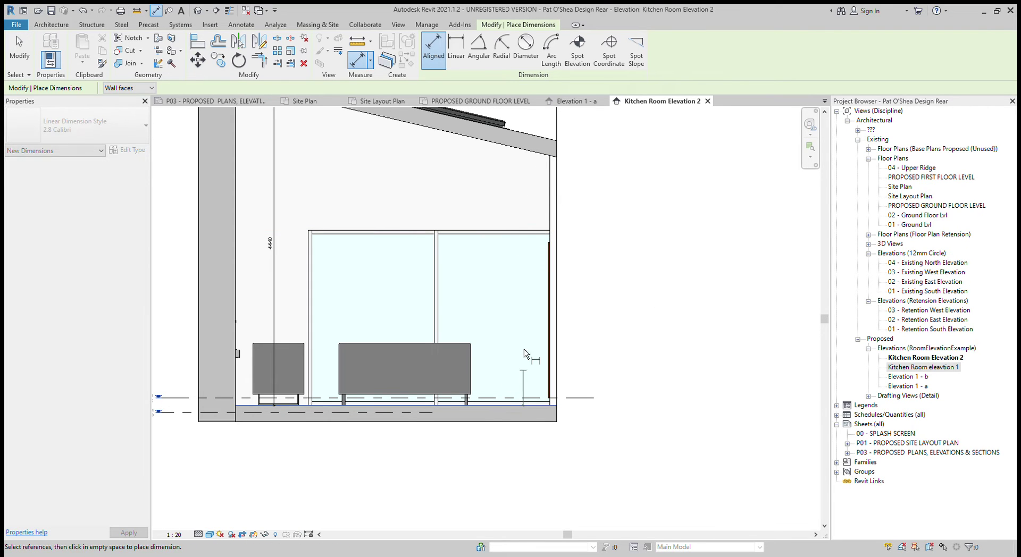
{"action": "left_click", "coordinate": [520, 406]}
{"action": "left_click", "coordinate": [520, 237]}
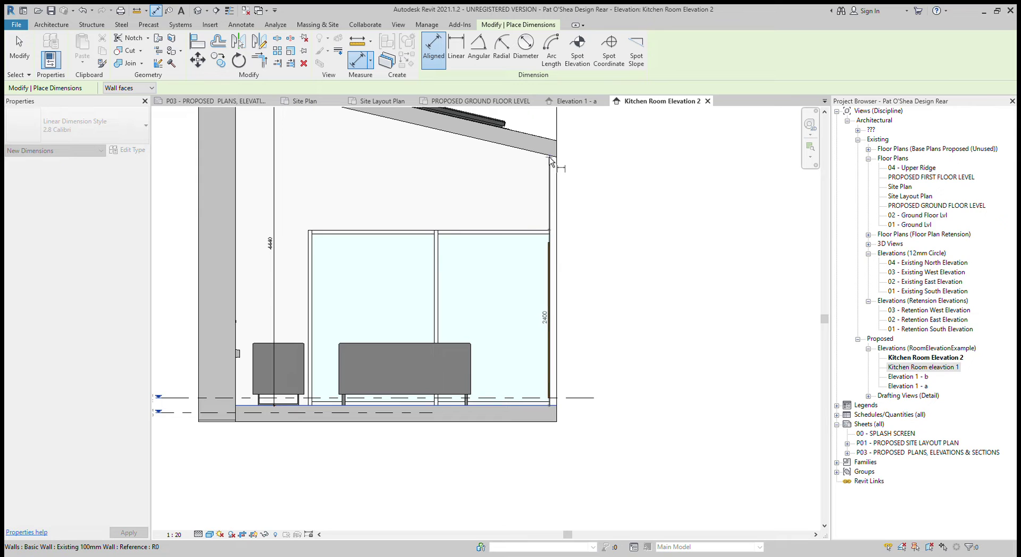
{"action": "left_click", "coordinate": [541, 170]}
{"action": "left_click", "coordinate": [527, 170]}
{"action": "middle_click_drag", "start_coordinate": [503, 111], "coordinate": [595, 257]}
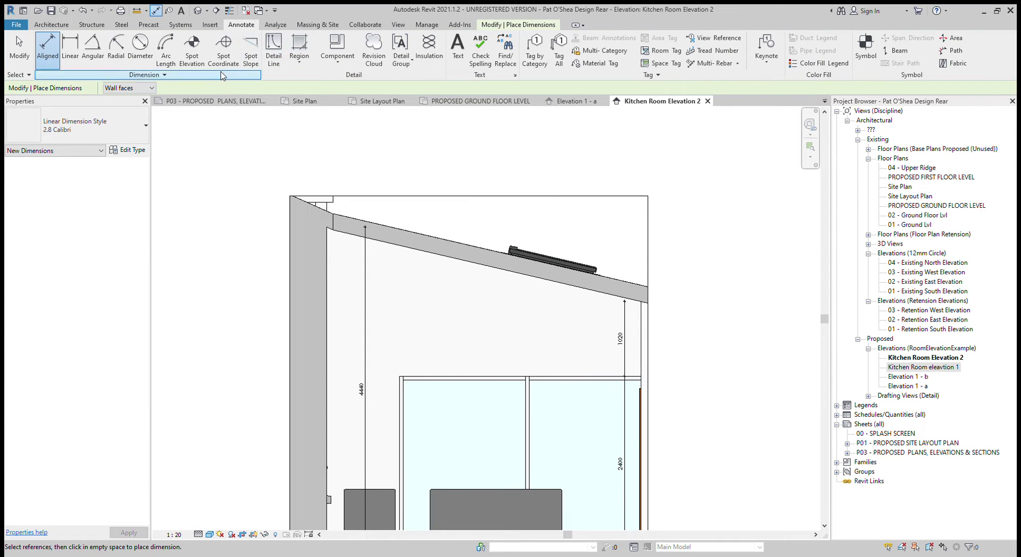
Step: Place a 2300 spot elevation on the window head with its label to the left
{"action": "left_click", "coordinate": [577, 49]}
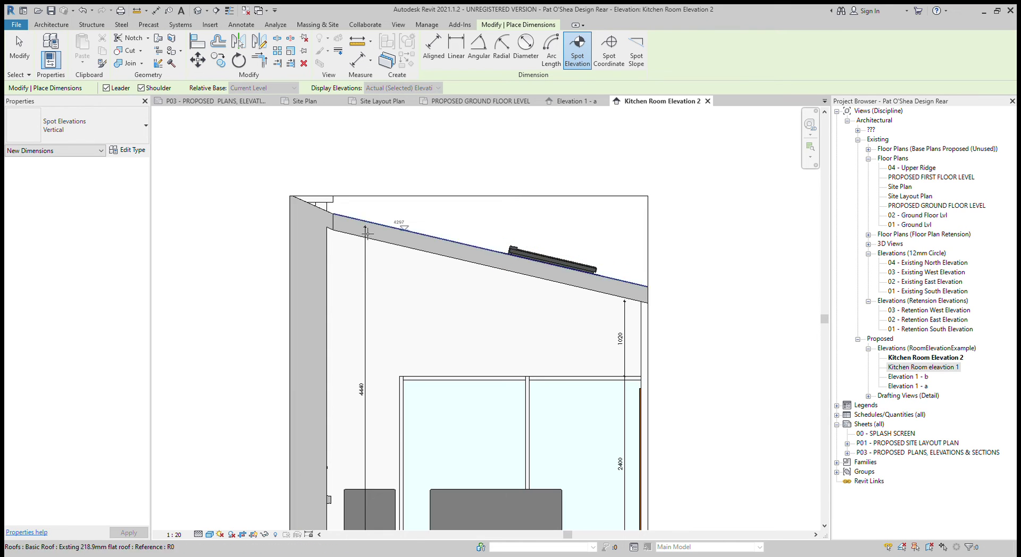
{"action": "middle_click_drag", "start_coordinate": [643, 326], "coordinate": [426, 332]}
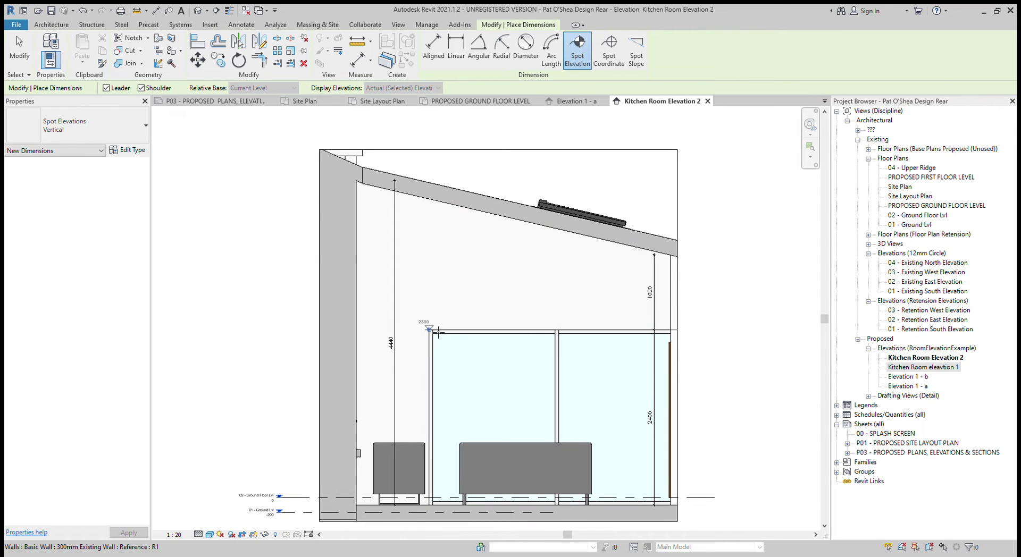
{"action": "left_click", "coordinate": [437, 332]}
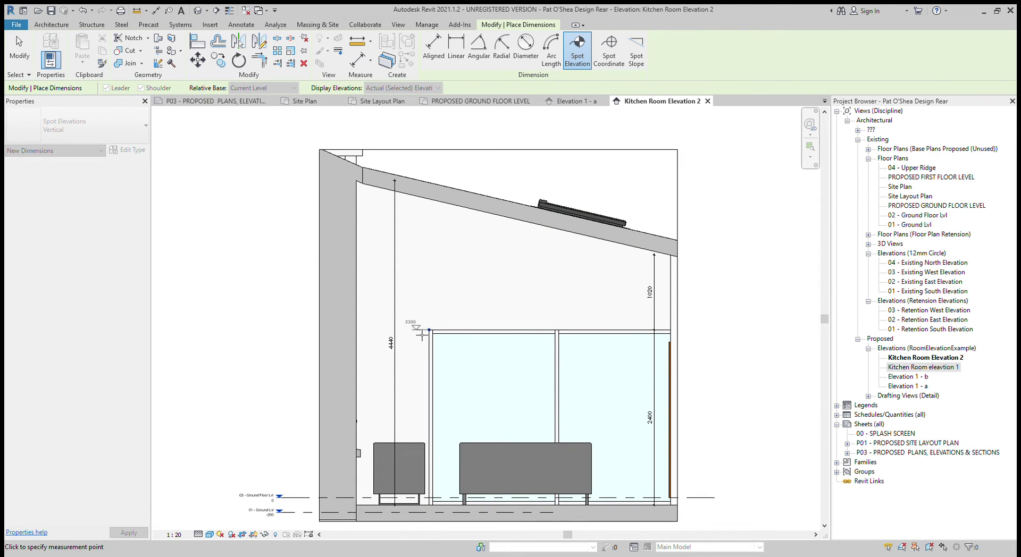
{"action": "key", "text": "Escape"}
{"action": "middle_click_drag", "start_coordinate": [469, 369], "coordinate": [464, 357]}
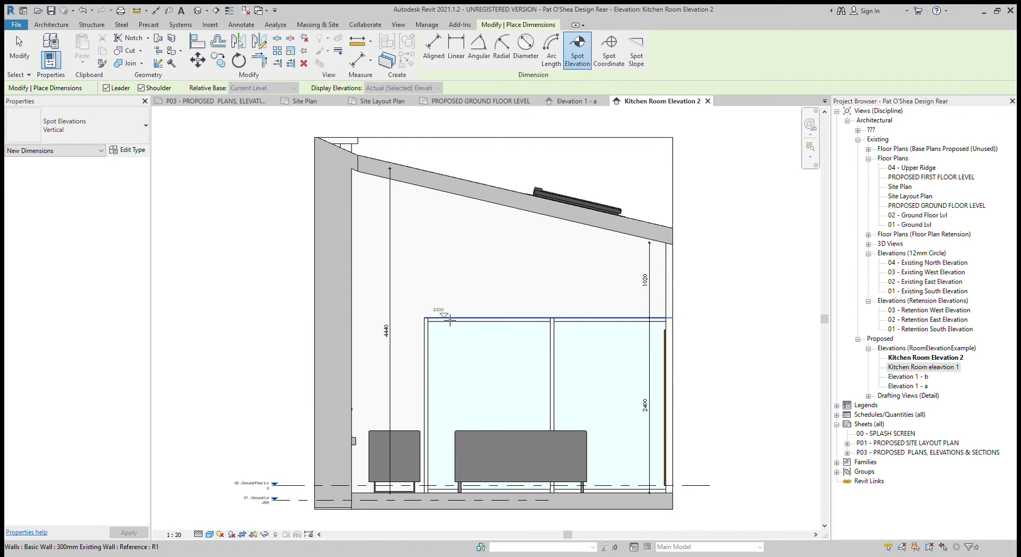
{"action": "left_click", "coordinate": [450, 318]}
{"action": "left_click", "coordinate": [410, 318]}
{"action": "key", "text": "Escape"}
Step: Delete the 01 - Ground Lvl level line from the kitchen elevation
{"action": "middle_click_drag", "start_coordinate": [601, 377], "coordinate": [581, 317]}
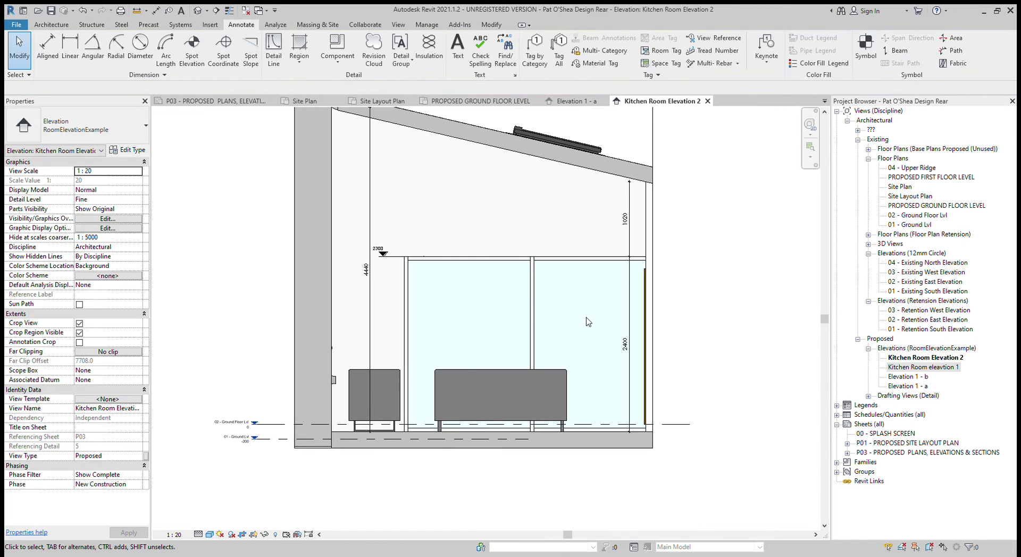
{"action": "scroll", "coordinate": [383, 400], "scroll_direction": "up", "scroll_amount": 1}
{"action": "mouse_move", "coordinate": [245, 472]}
{"action": "middle_mouse_down"}
{"action": "mouse_move", "coordinate": [383, 400]}
{"action": "mouse_move", "coordinate": [399, 453]}
{"action": "middle_mouse_up"}
{"action": "left_click", "coordinate": [402, 372]}
{"action": "key", "text": "Delete"}
{"action": "scroll", "coordinate": [399, 452], "scroll_direction": "down", "scroll_amount": 1}
{"action": "scroll", "coordinate": [387, 427], "scroll_direction": "up", "scroll_amount": 1}
{"action": "left_click", "coordinate": [387, 427]}
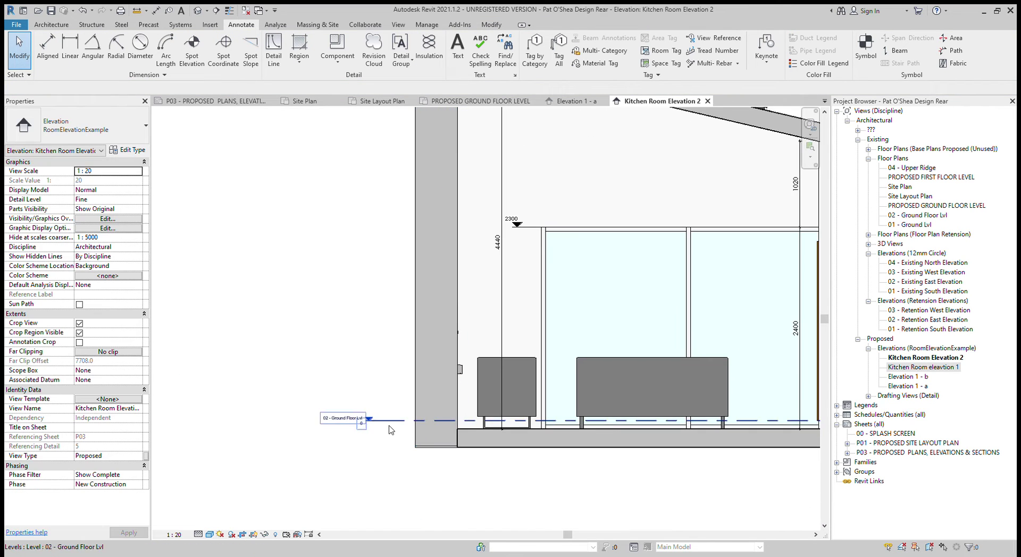
{"action": "scroll", "coordinate": [394, 426], "scroll_direction": "up", "scroll_amount": 2}
{"action": "scroll", "coordinate": [404, 428], "scroll_direction": "down", "scroll_amount": 2}
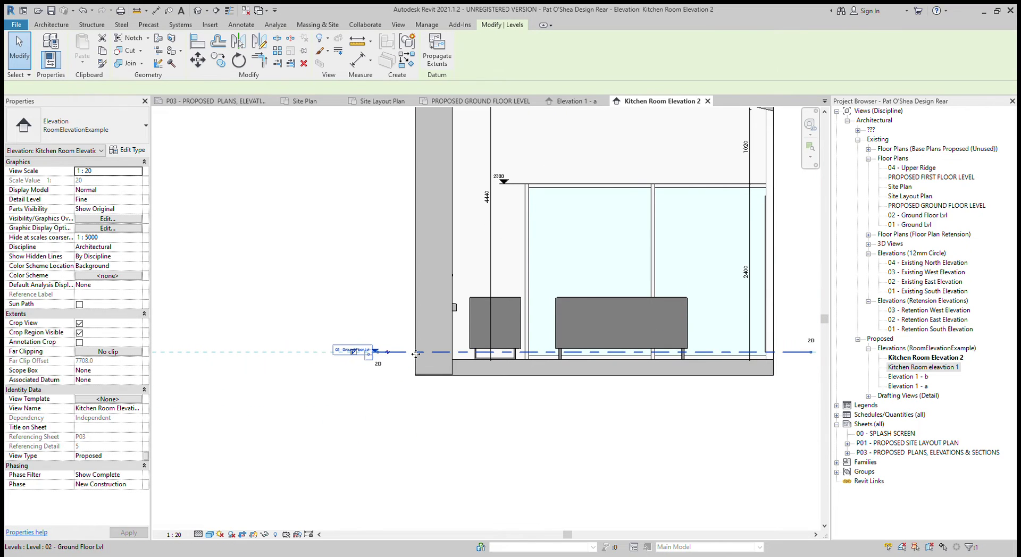
{"action": "left_click", "coordinate": [413, 352]}
{"action": "scroll", "coordinate": [691, 329], "scroll_direction": "up", "scroll_amount": 2}
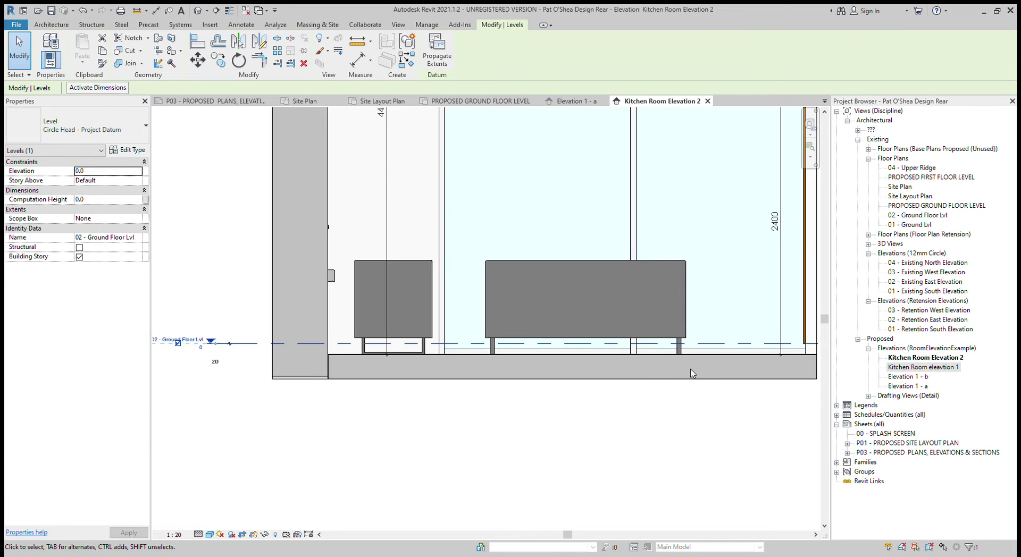
{"action": "key", "text": "Escape"}
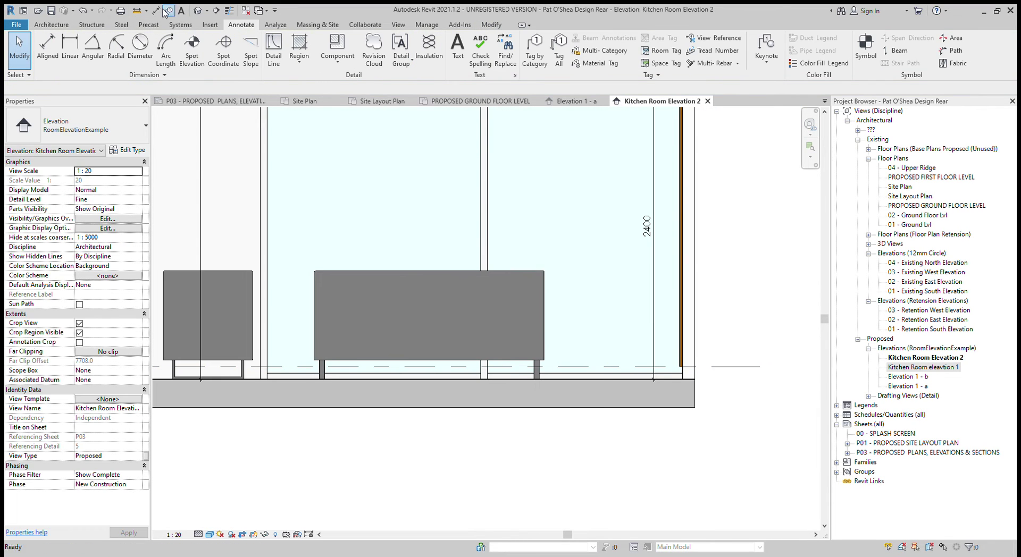
Step: Add a 100 dimension from the floor, then delete the unwanted dimension
{"action": "left_click", "coordinate": [156, 10]}
{"action": "scroll", "coordinate": [670, 384], "scroll_direction": "up", "scroll_amount": 2}
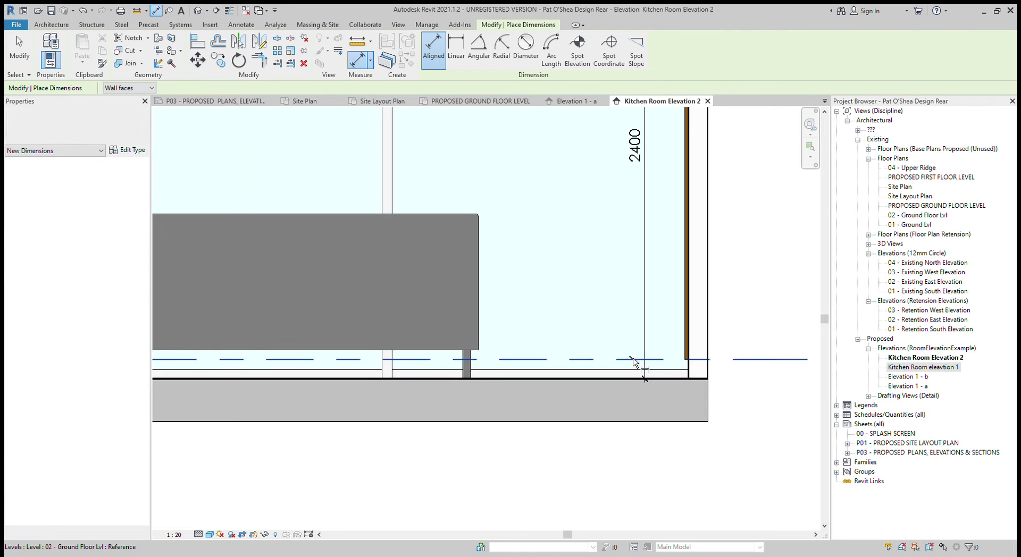
{"action": "left_click", "coordinate": [670, 385]}
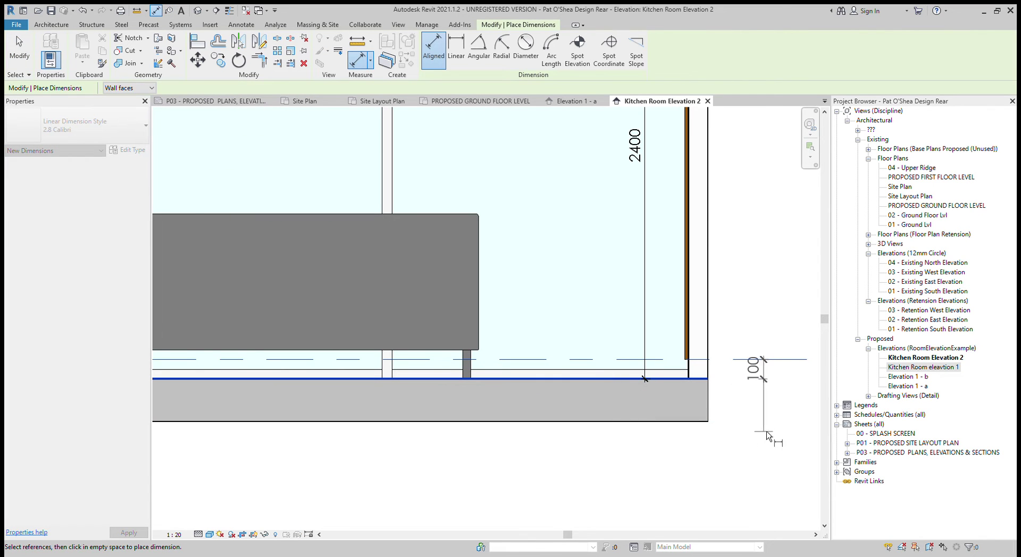
{"action": "left_click", "coordinate": [768, 366]}
{"action": "key", "text": "Escape"}
{"action": "key", "text": "Escape"}
{"action": "middle_click_drag", "start_coordinate": [809, 410], "coordinate": [673, 426]}
{"action": "left_click", "coordinate": [686, 386]}
{"action": "key", "text": "Delete"}
{"action": "scroll", "coordinate": [684, 394], "scroll_direction": "down", "scroll_amount": 3}
{"action": "scroll", "coordinate": [549, 473], "scroll_direction": "down", "scroll_amount": 2}
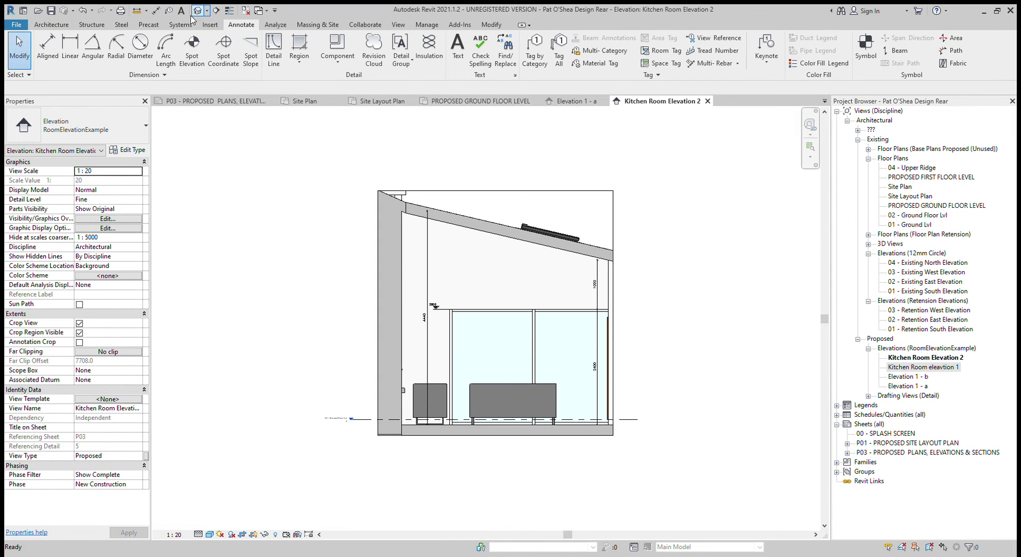
Step: Place a 'Plaster Finish' text note (TX) to the right of the elevation
{"action": "key", "text": "t"}
{"action": "key", "text": "x"}
{"action": "left_click", "coordinate": [631, 304]}
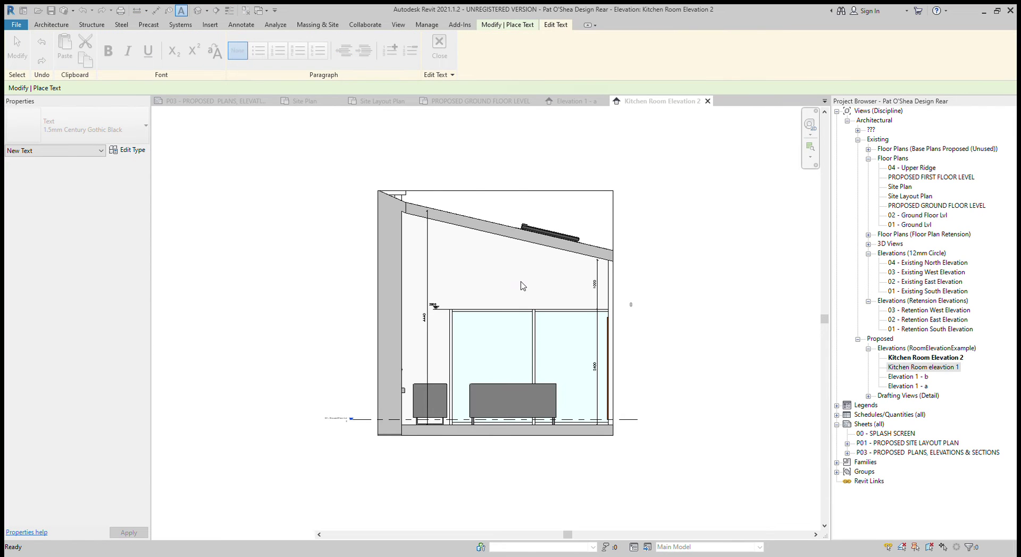
{"action": "key", "text": "Escape"}
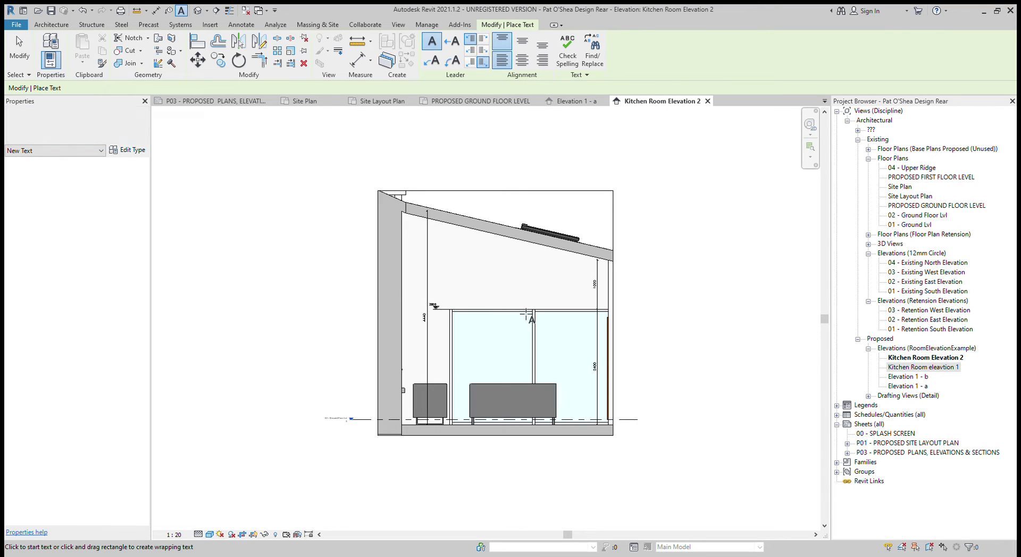
{"action": "left_click", "coordinate": [634, 280]}
{"action": "scroll", "coordinate": [628, 263], "scroll_direction": "up", "scroll_amount": 2}
{"action": "scroll", "coordinate": [628, 263], "scroll_direction": "up", "scroll_amount": 2}
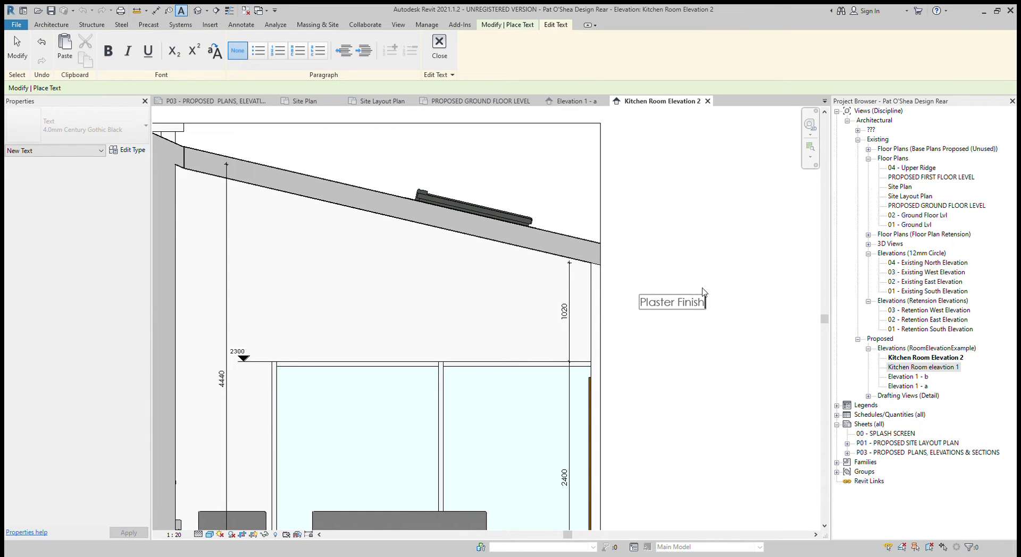
{"action": "left_click", "coordinate": [696, 261]}
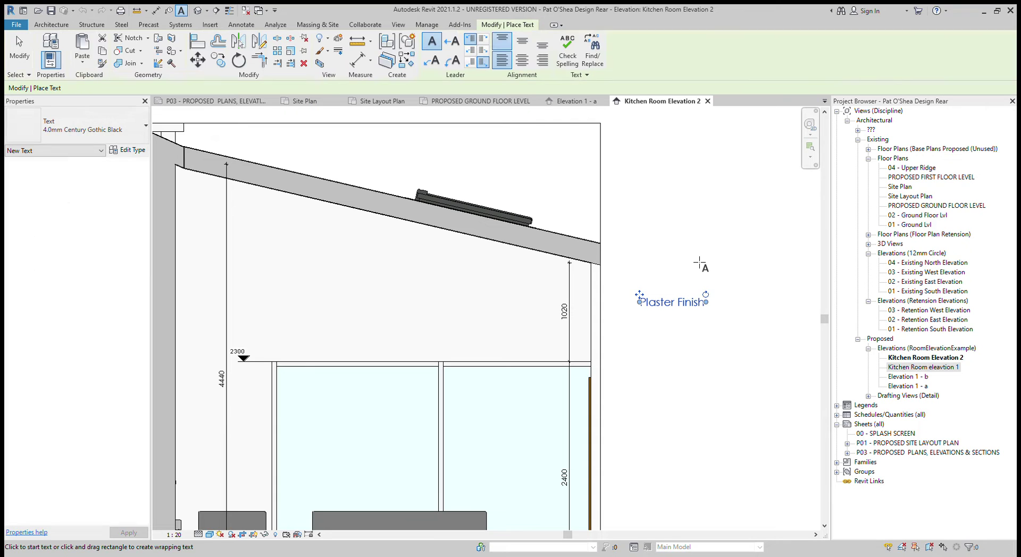
{"action": "key", "text": "Escape"}
Step: Give the Plaster Finish note a straight left leader attached at its middle
{"action": "left_click", "coordinate": [665, 305]}
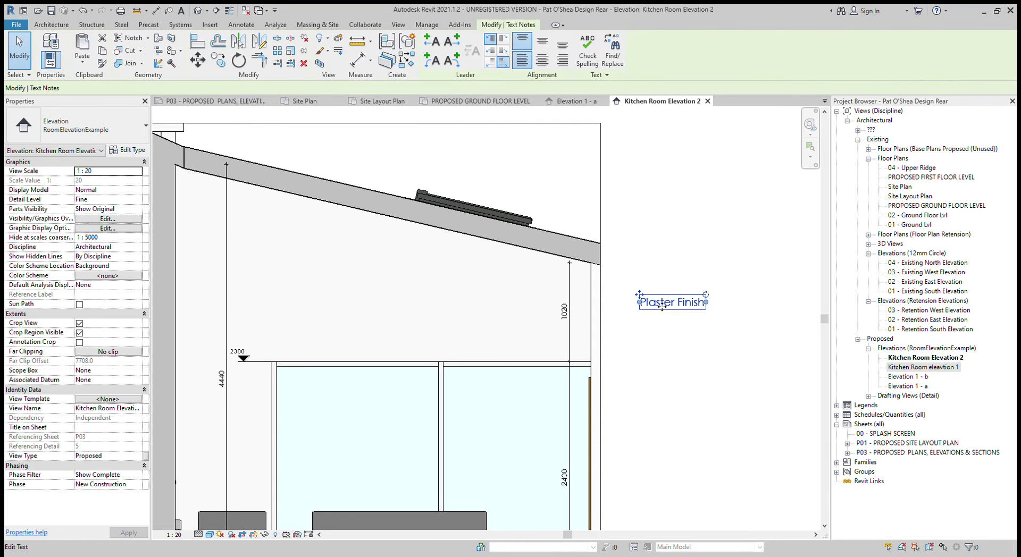
{"action": "left_click", "coordinate": [496, 52]}
{"action": "left_click", "coordinate": [432, 41]}
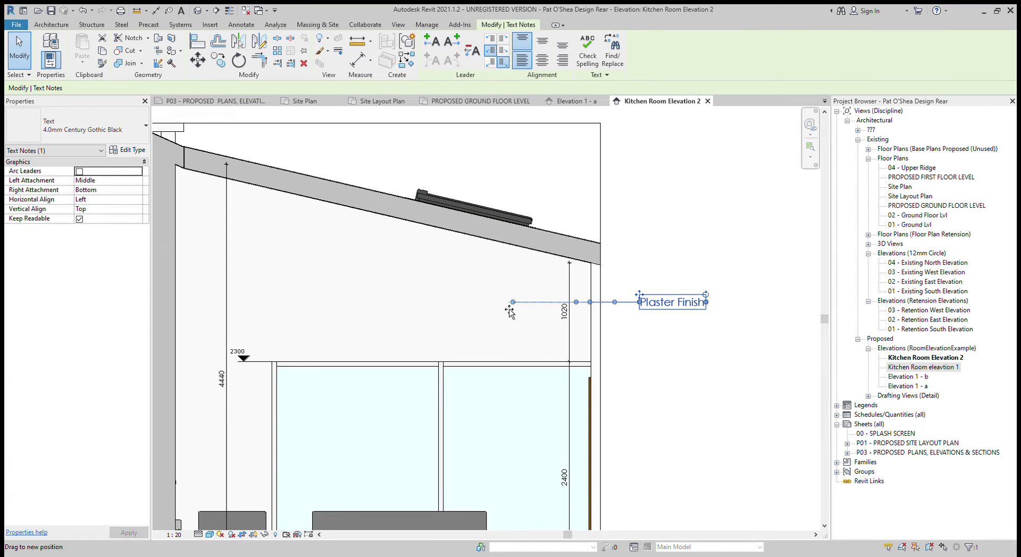
{"action": "middle_click_drag", "start_coordinate": [510, 312], "coordinate": [515, 245]}
{"action": "left_click", "coordinate": [718, 342]}
Step: Copy the Plaster Finish note 1300 below the original
{"action": "left_click", "coordinate": [678, 235]}
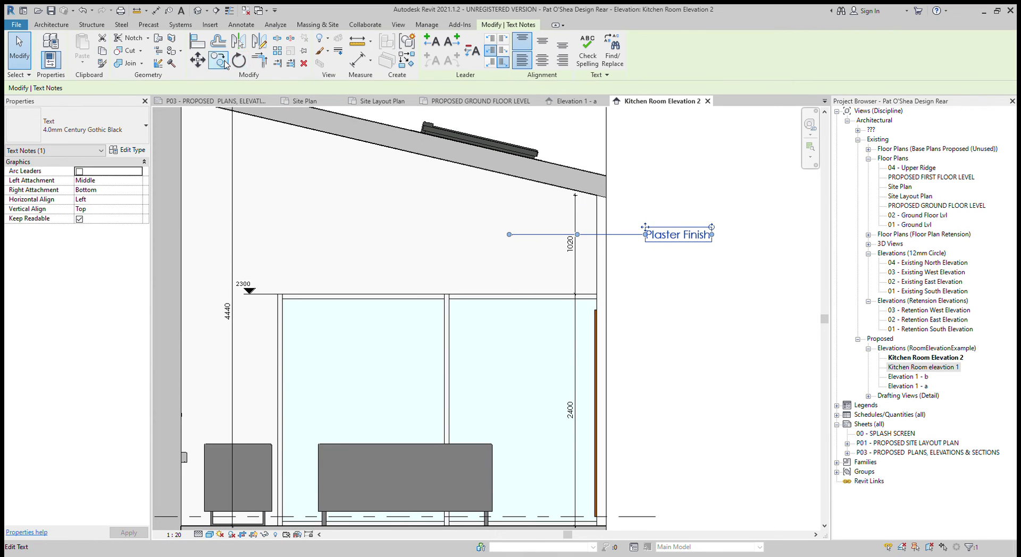
{"action": "left_click", "coordinate": [226, 64]}
{"action": "left_click", "coordinate": [655, 238]}
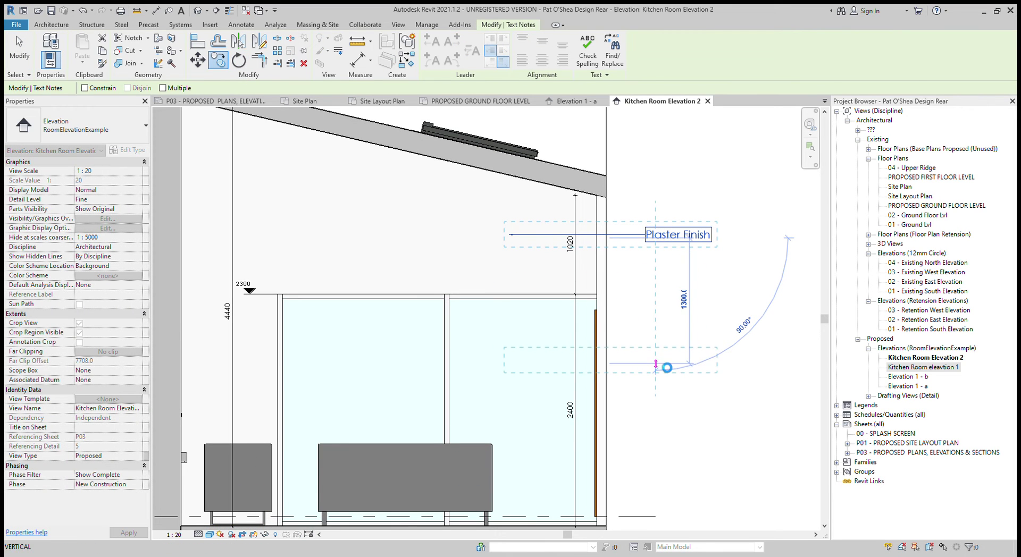
{"action": "left_click", "coordinate": [660, 364]}
Step: Change the copied note's wording to 'Double slide door'
{"action": "double_click", "coordinate": [650, 361]}
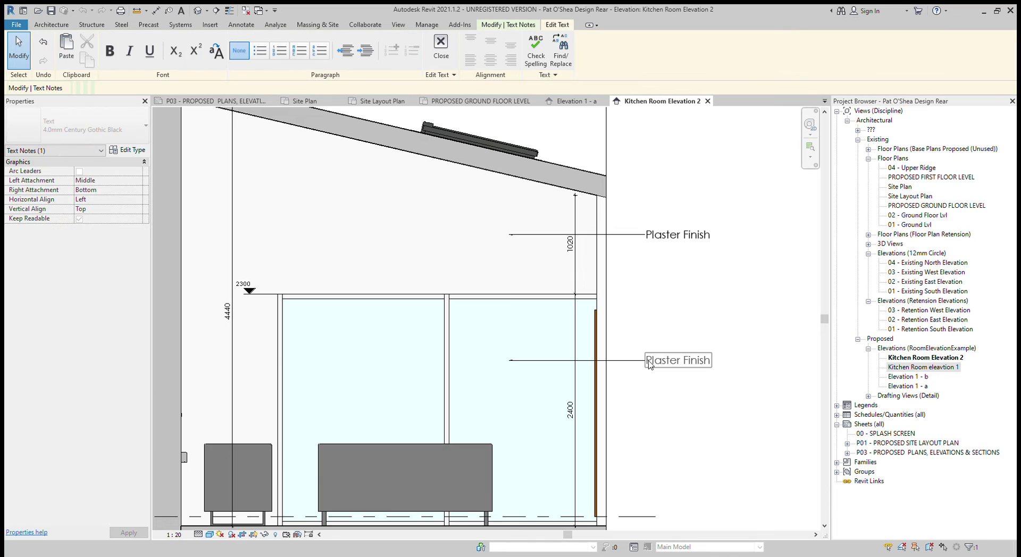
{"action": "key", "text": "ctrl+a"}
{"action": "key", "text": "BackSpace"}
{"action": "type", "text": "Doubleslidi"}
{"action": "key", "text": "BackSpace"}
{"action": "key", "text": "BackSpace"}
{"action": "key", "text": "BackSpace"}
{"action": "key", "text": "BackSpace"}
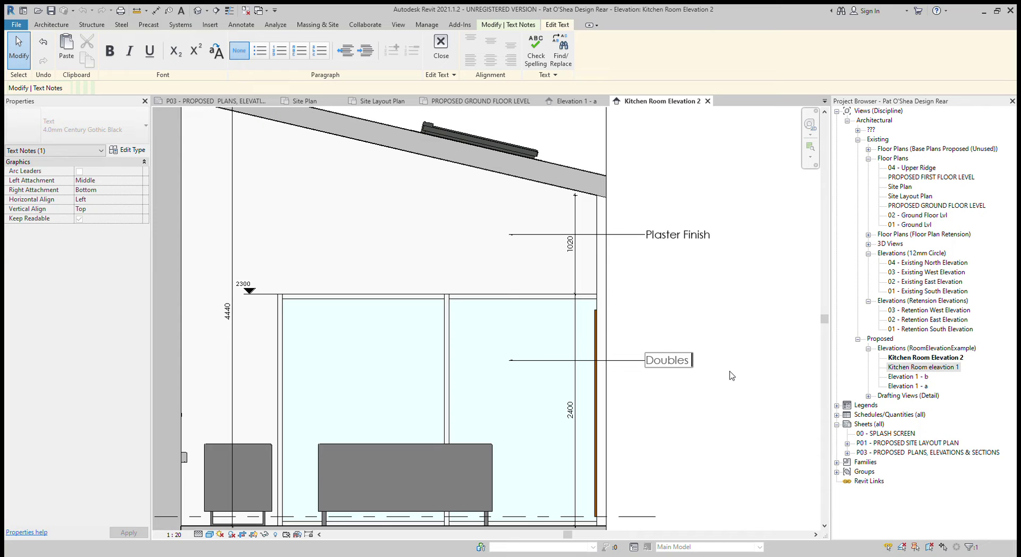
{"action": "key", "text": "BackSpace"}
{"action": "type", "text": "sli"}
{"action": "key", "text": "BackSpace"}
{"action": "key", "text": "BackSpace"}
{"action": "type", "text": "ide door"}
{"action": "left_click", "coordinate": [728, 316]}
{"action": "left_click", "coordinate": [727, 313]}
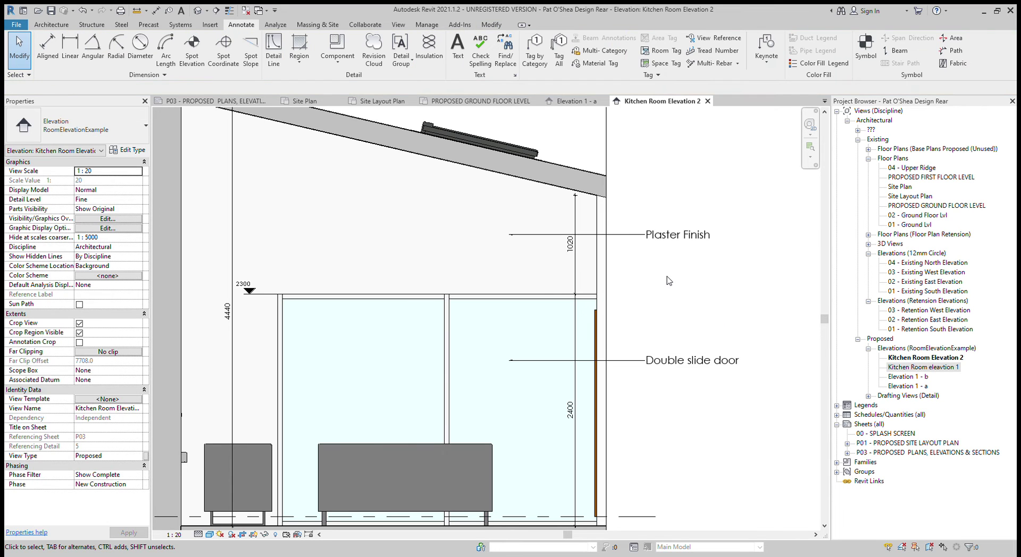
{"action": "scroll", "coordinate": [665, 278], "scroll_direction": "down", "scroll_amount": 3}
{"action": "middle_click_drag", "start_coordinate": [726, 299], "coordinate": [726, 318]}
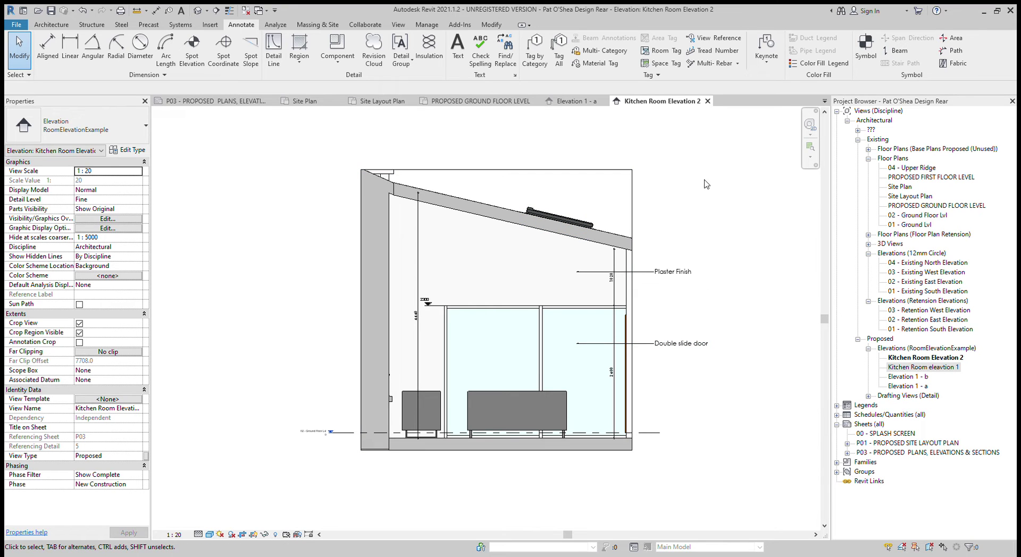
Step: On the proposed ground floor plan, untick Elevations in Visibility/Graphics (VG) to hide markers
{"action": "double_click", "coordinate": [937, 206]}
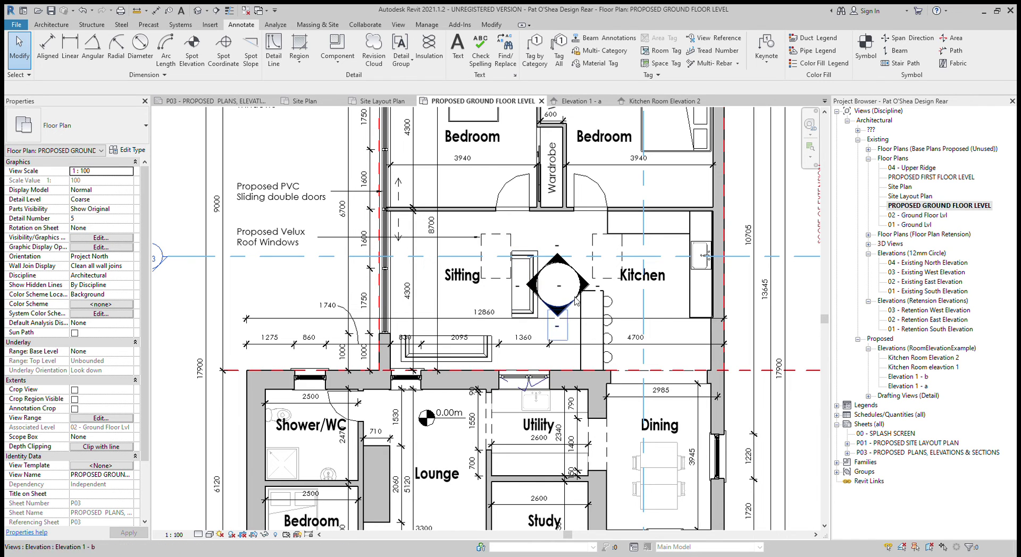
{"action": "scroll", "coordinate": [598, 276], "scroll_direction": "down", "scroll_amount": 3}
{"action": "scroll", "coordinate": [573, 279], "scroll_direction": "up", "scroll_amount": 2}
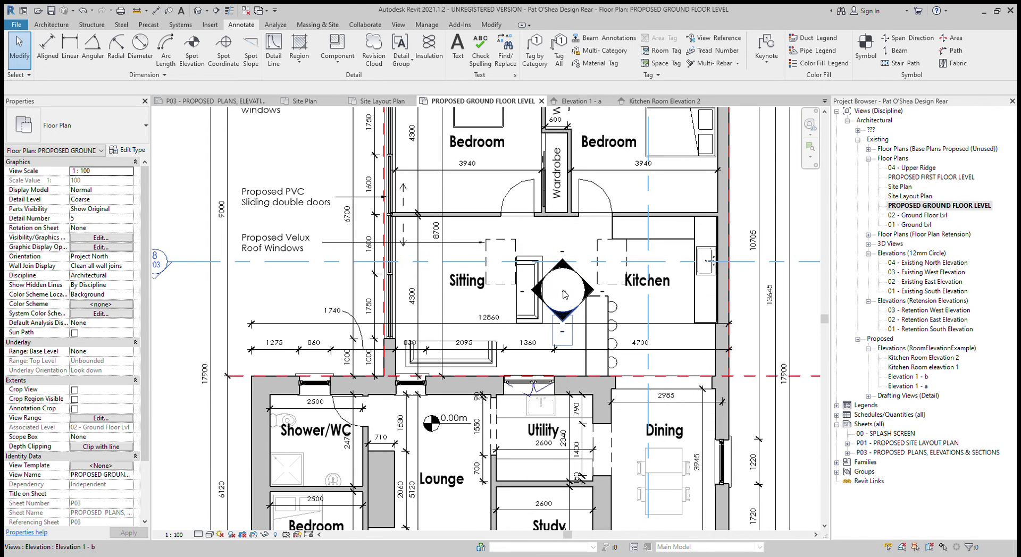
{"action": "key", "text": "g"}
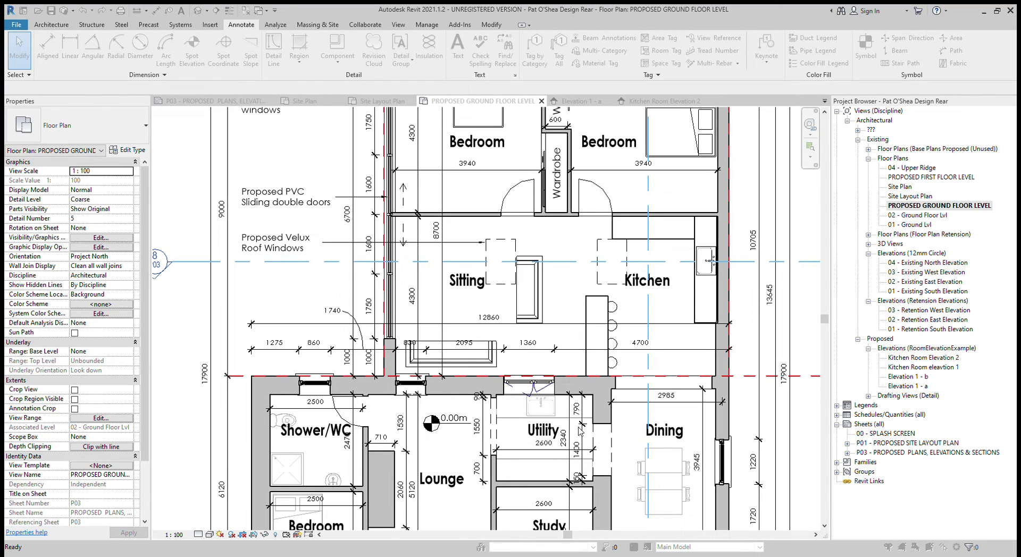
{"action": "left_click", "coordinate": [539, 308]}
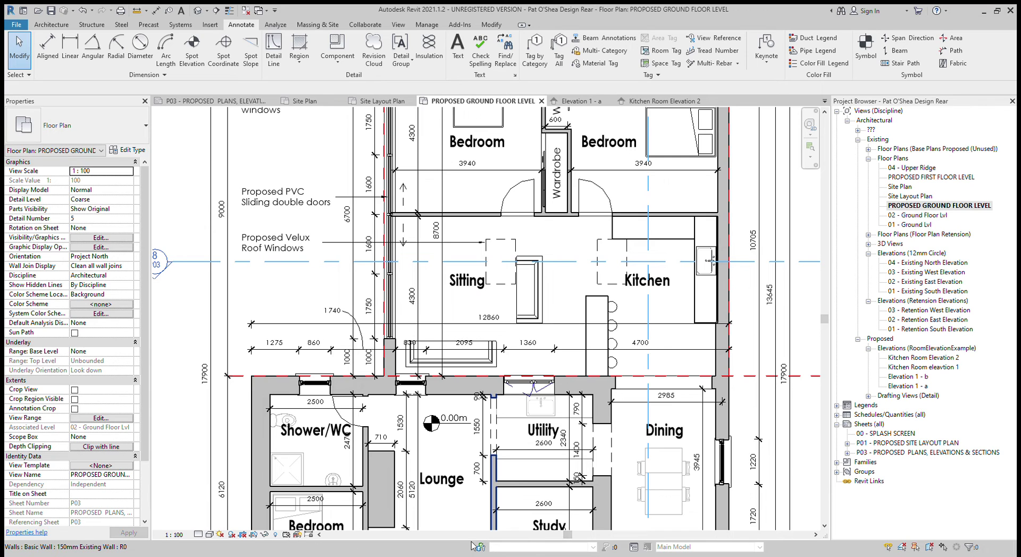
Step: Reveal hidden elements and open the Kitchen Room eleavtion 1 view from its marker
{"action": "left_click", "coordinate": [276, 536]}
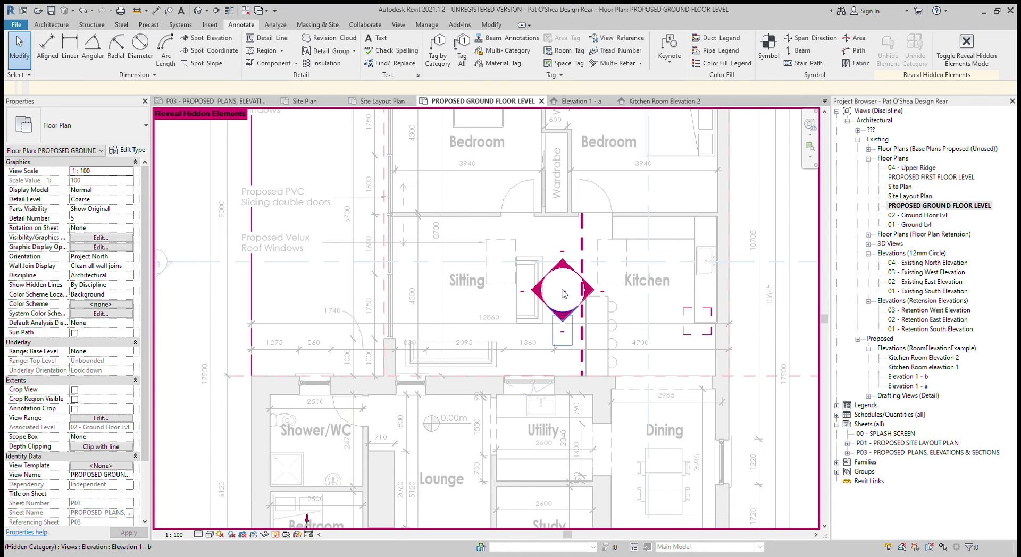
{"action": "left_click", "coordinate": [601, 283]}
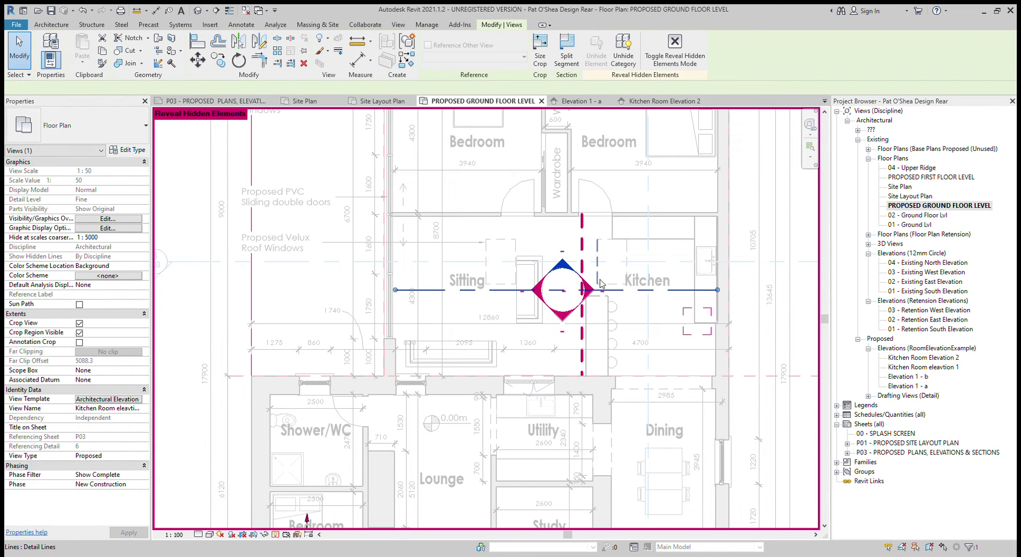
{"action": "double_click", "coordinate": [562, 268]}
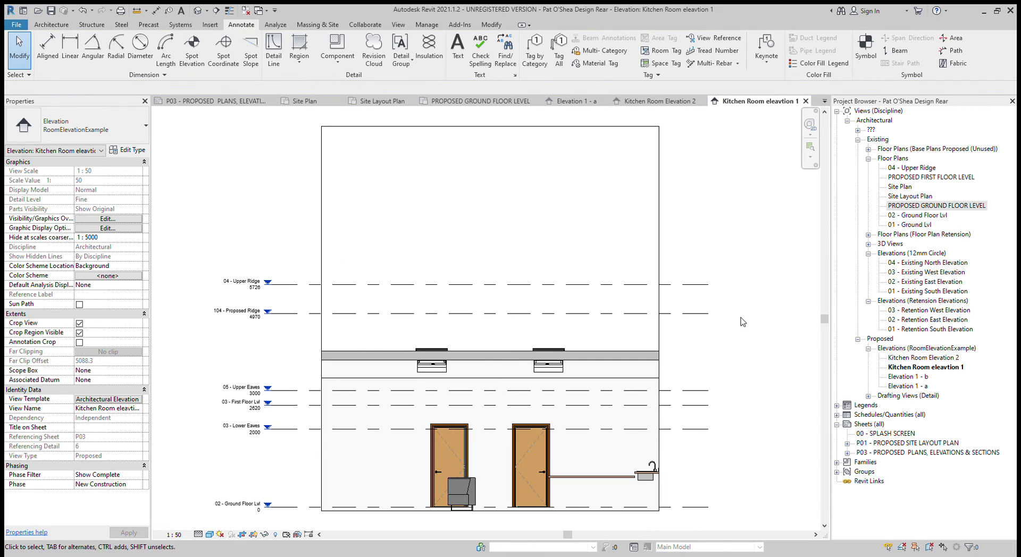
Step: Drag the crop's top edge down below the upper levels, then return to the ground floor plan
{"action": "scroll", "coordinate": [740, 278], "scroll_direction": "down", "scroll_amount": 3}
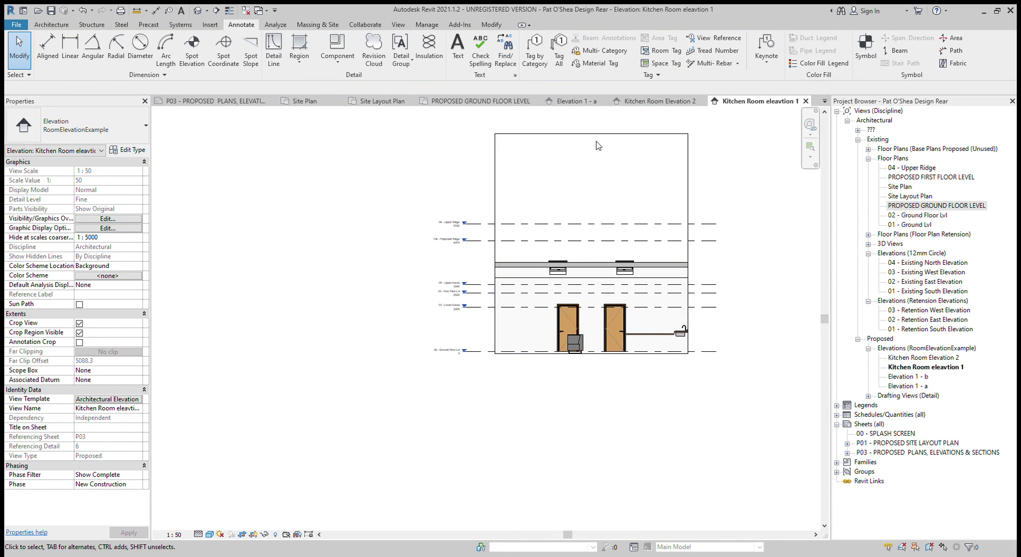
{"action": "left_click", "coordinate": [590, 134]}
{"action": "left_click_drag", "start_coordinate": [598, 244], "coordinate": [598, 252]}
{"action": "left_click", "coordinate": [695, 189]}
{"action": "left_click", "coordinate": [931, 206]}
{"action": "double_click", "coordinate": [931, 206]}
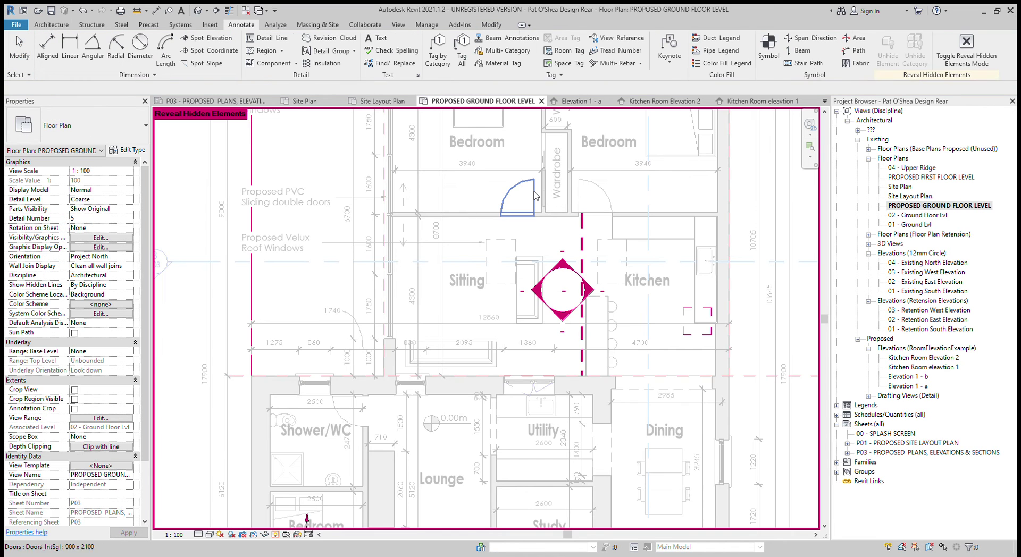
Step: Switch off Reveal Hidden Elements and zoom out to see the whole ground floor plan
{"action": "left_click", "coordinate": [275, 535]}
{"action": "scroll", "coordinate": [565, 271], "scroll_direction": "up", "scroll_amount": 2}
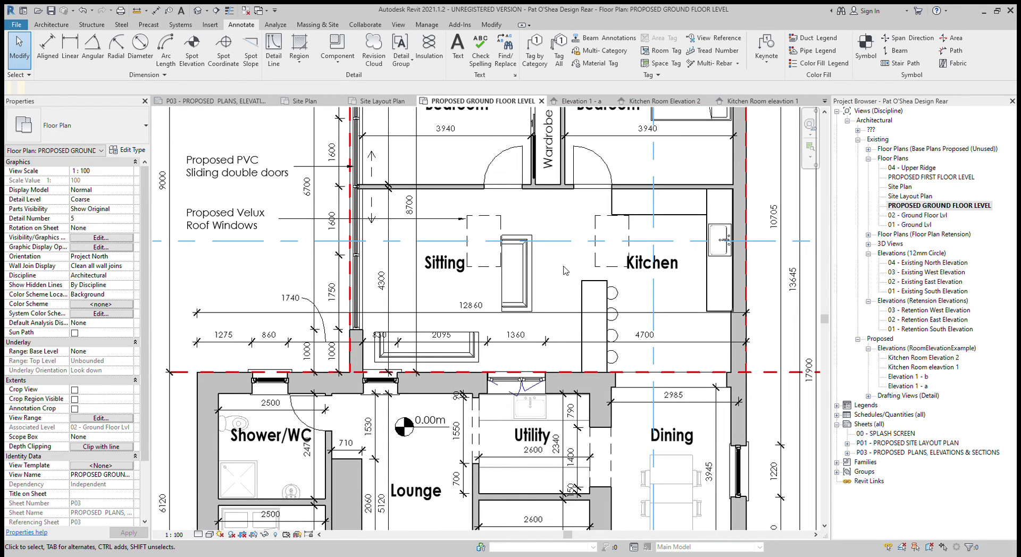
{"action": "middle_click_drag", "start_coordinate": [584, 293], "coordinate": [562, 303]}
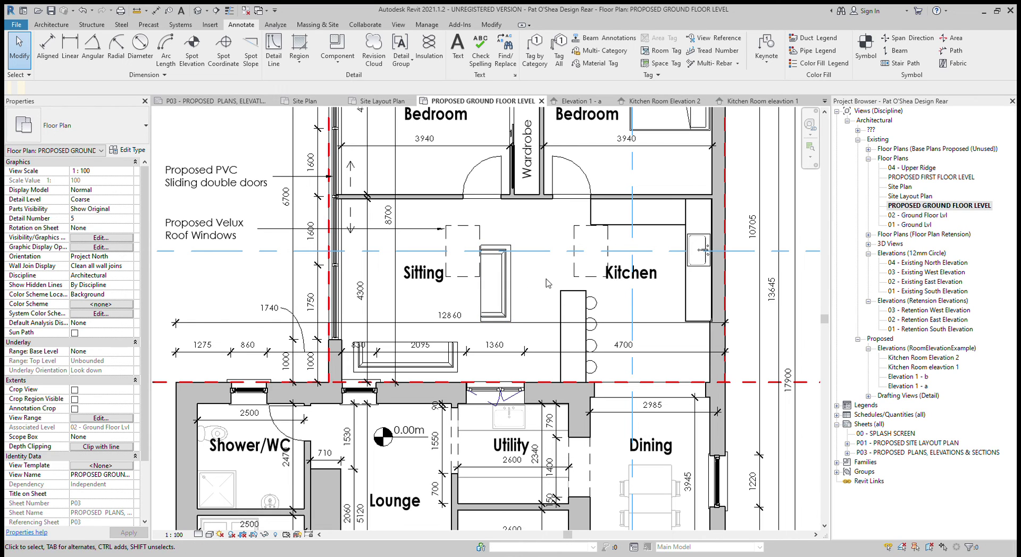
{"action": "middle_click_drag", "start_coordinate": [526, 298], "coordinate": [499, 314]}
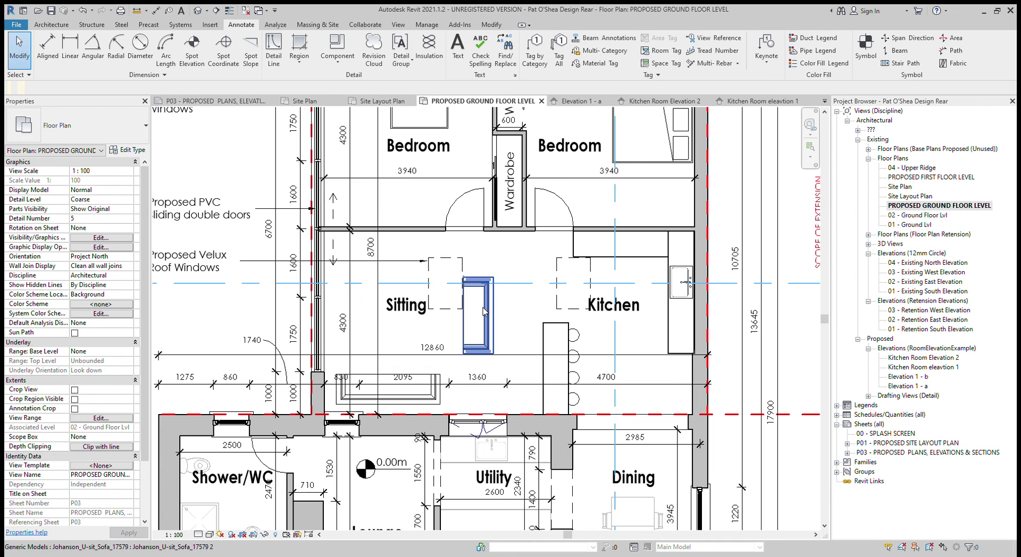
{"action": "scroll", "coordinate": [530, 296], "scroll_direction": "down", "scroll_amount": 2}
{"action": "scroll", "coordinate": [530, 296], "scroll_direction": "down", "scroll_amount": 1}
{"action": "scroll", "coordinate": [673, 302], "scroll_direction": "down", "scroll_amount": 2}
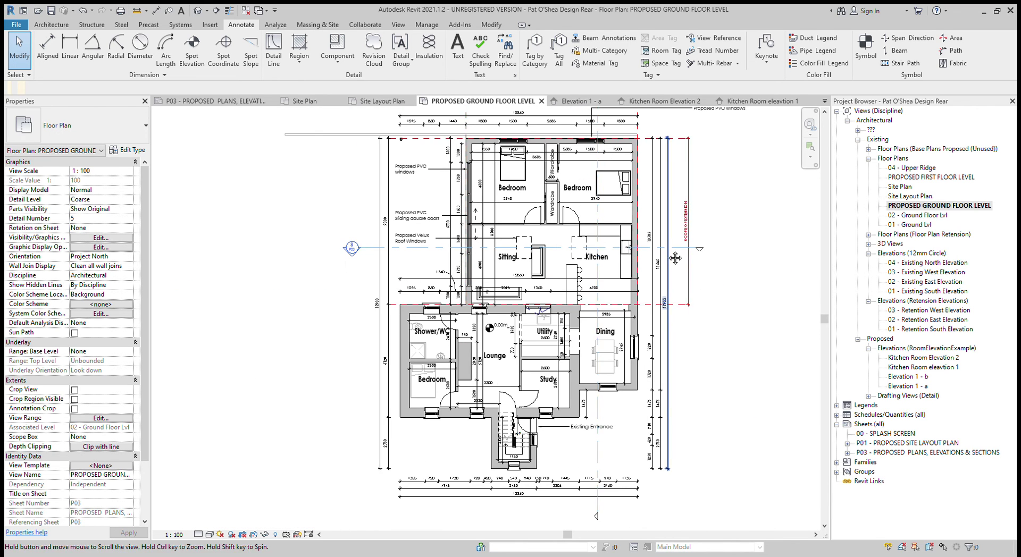